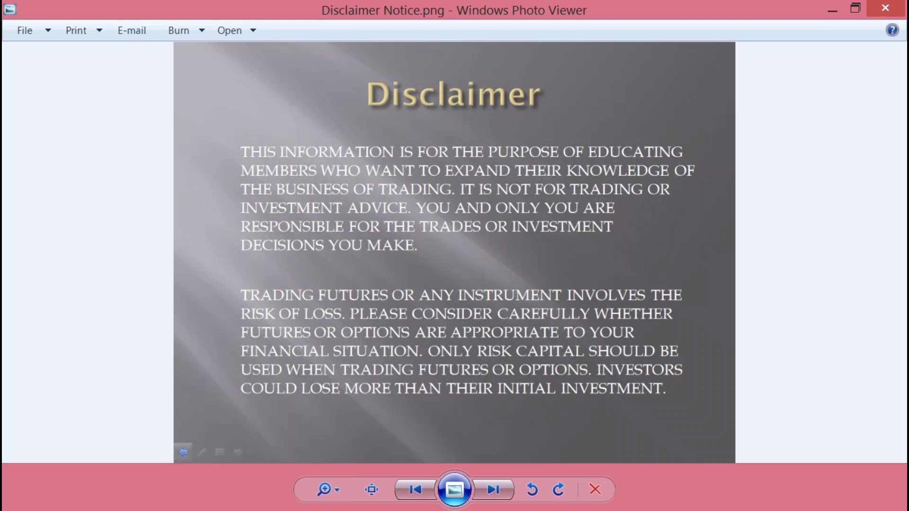
Step: Close the disclaimer notice and the May 16, 2018 trade-level results images
{"action": "left_click", "coordinate": [885, 8]}
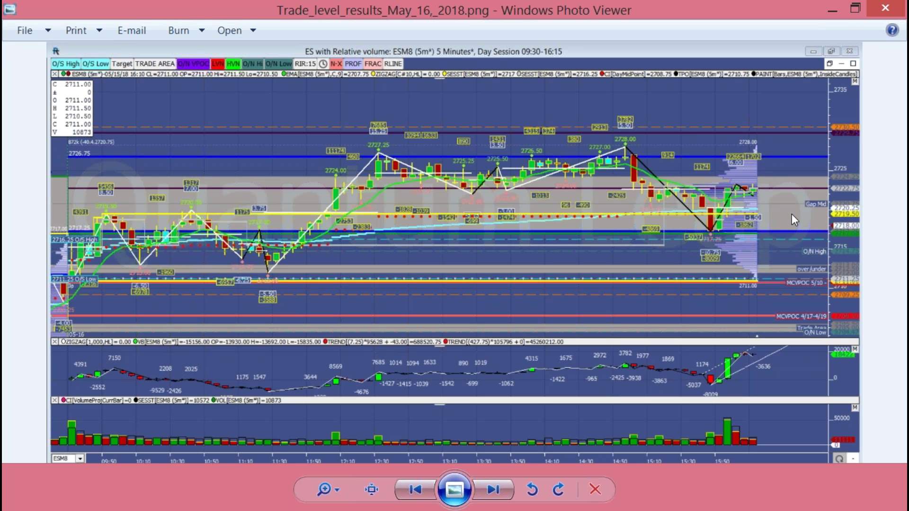
{"action": "left_click", "coordinate": [884, 7]}
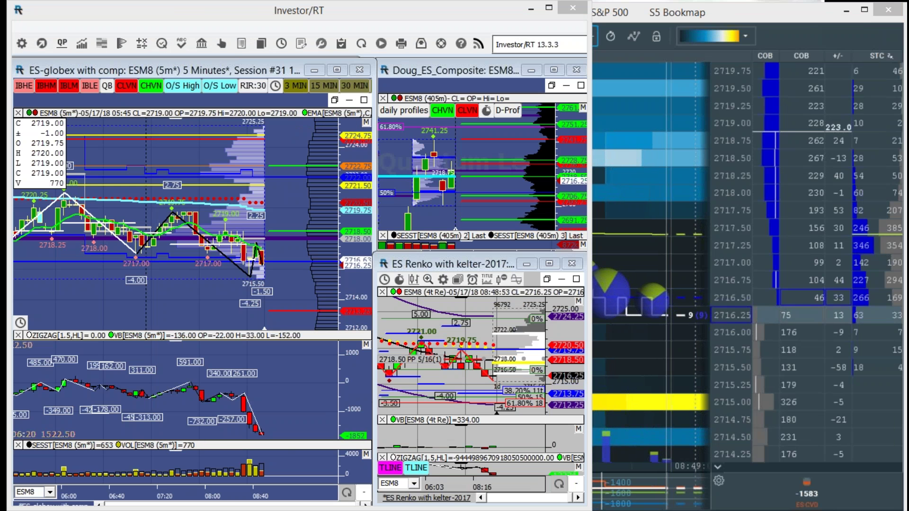
Step: Switch to the browser and review the day's U.S. releases in the Investing.com economic calendar
{"action": "key", "text": "alt+Tab"}
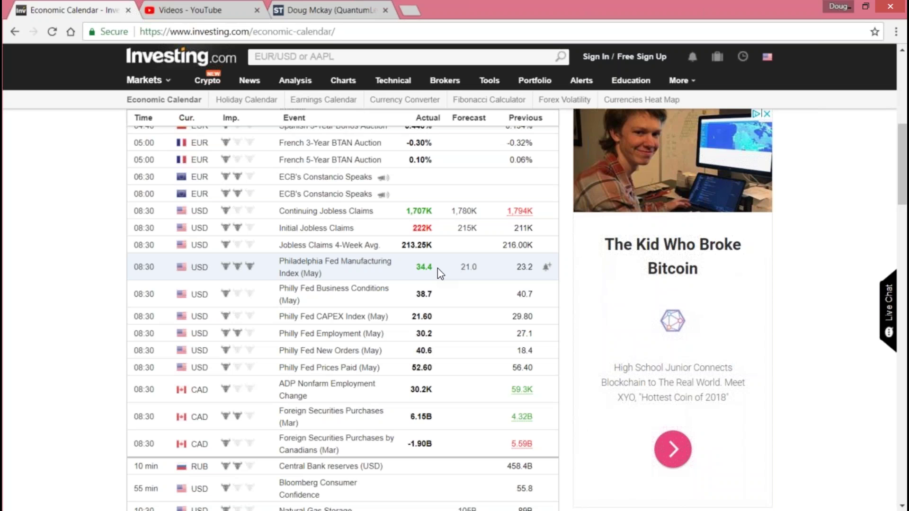
{"action": "scroll", "coordinate": [426, 299], "scroll_direction": "down", "scroll_amount": 5}
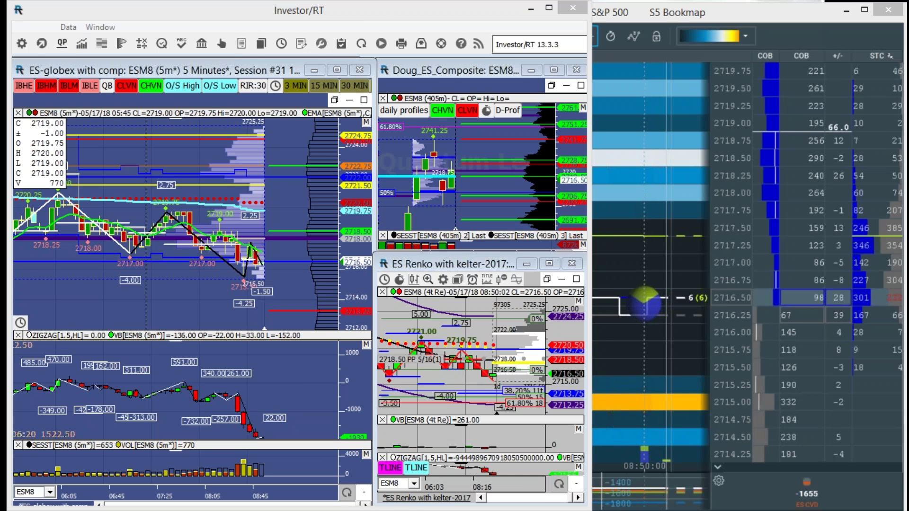
Step: Switch to Investor/RT in full-screen size, reopen the minimized ES Macro chart through the Window Manager, and maximize it
{"action": "double_click", "coordinate": [371, 17]}
{"action": "left_click", "coordinate": [90, 22]}
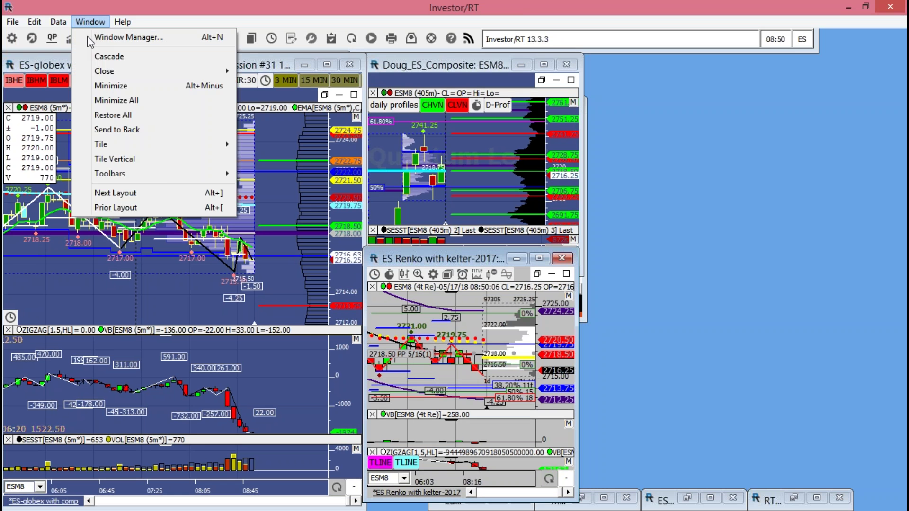
{"action": "left_click", "coordinate": [100, 38]}
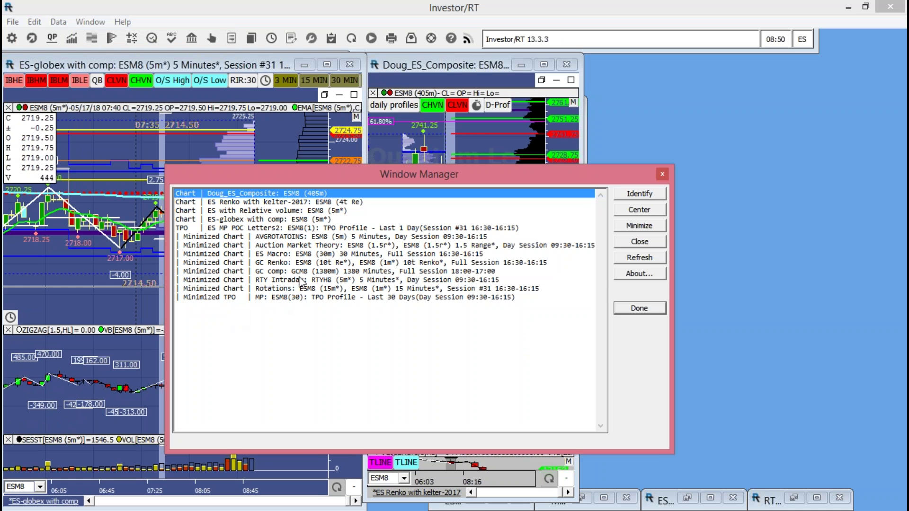
{"action": "double_click", "coordinate": [303, 257]}
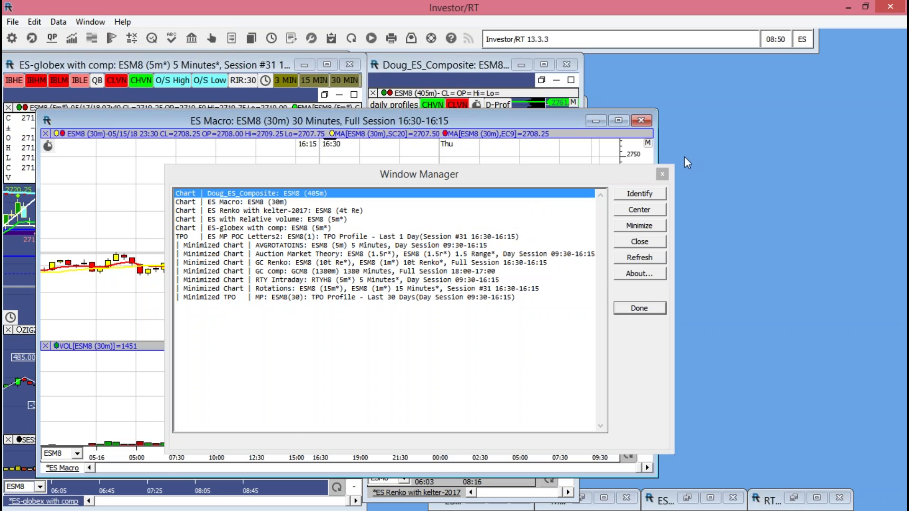
{"action": "left_click", "coordinate": [662, 175]}
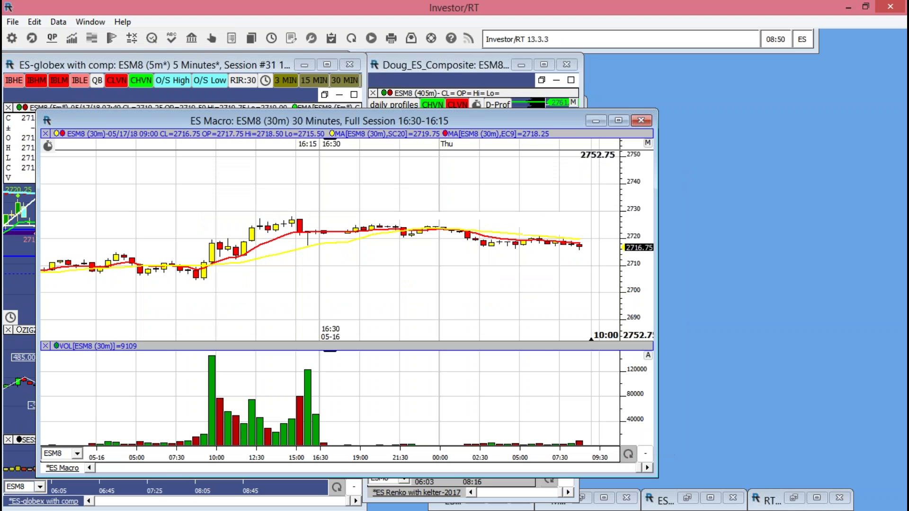
{"action": "double_click", "coordinate": [572, 121]}
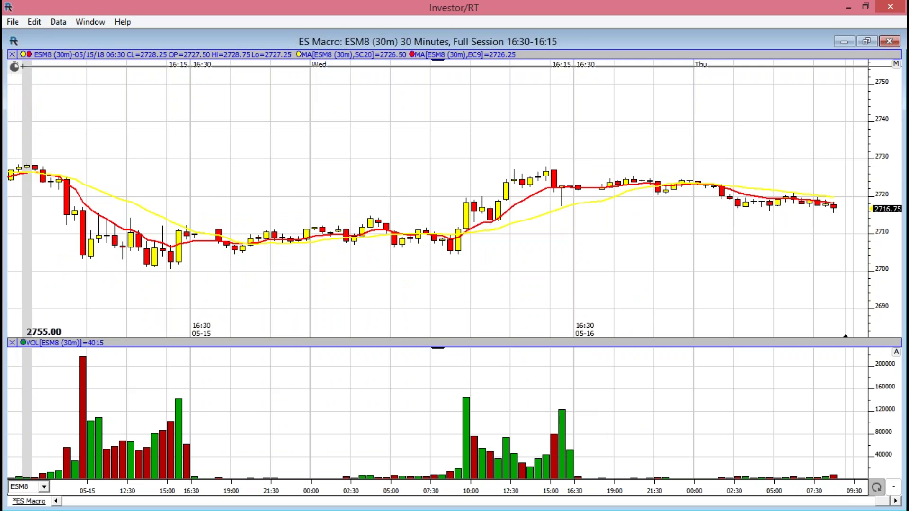
Step: Set the ES Macro chart to the Monthly period and apply Automatic Scaling to its price axis
{"action": "left_click", "coordinate": [14, 66]}
{"action": "left_click", "coordinate": [42, 177]}
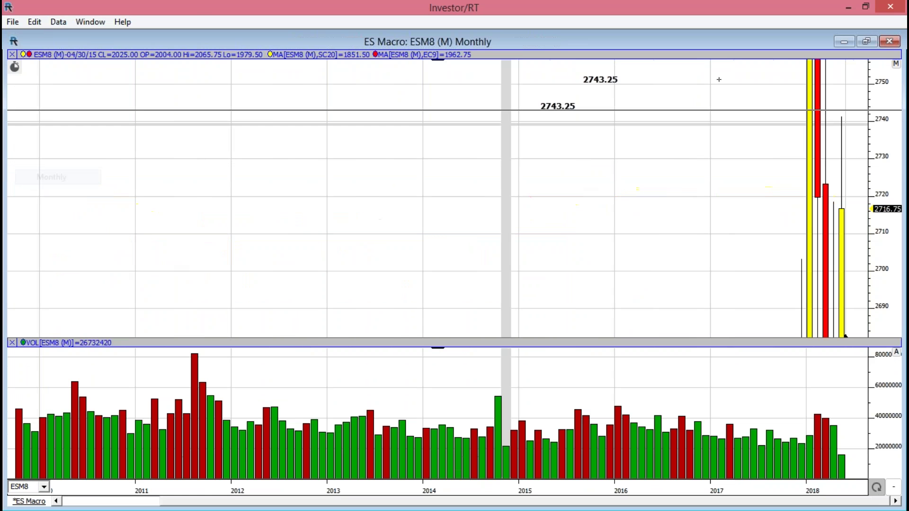
{"action": "left_click", "coordinate": [896, 64]}
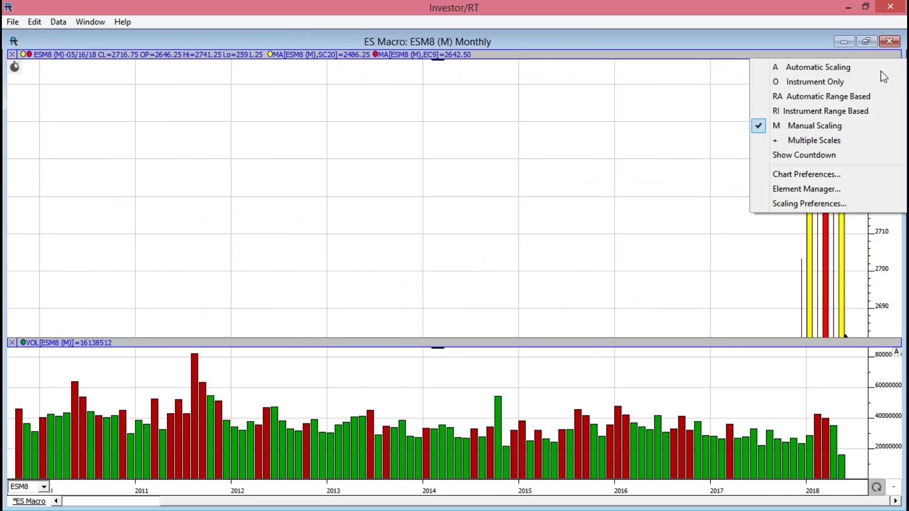
{"action": "left_click", "coordinate": [815, 67]}
{"action": "left_click_drag", "start_coordinate": [746, 238], "coordinate": [531, 314]}
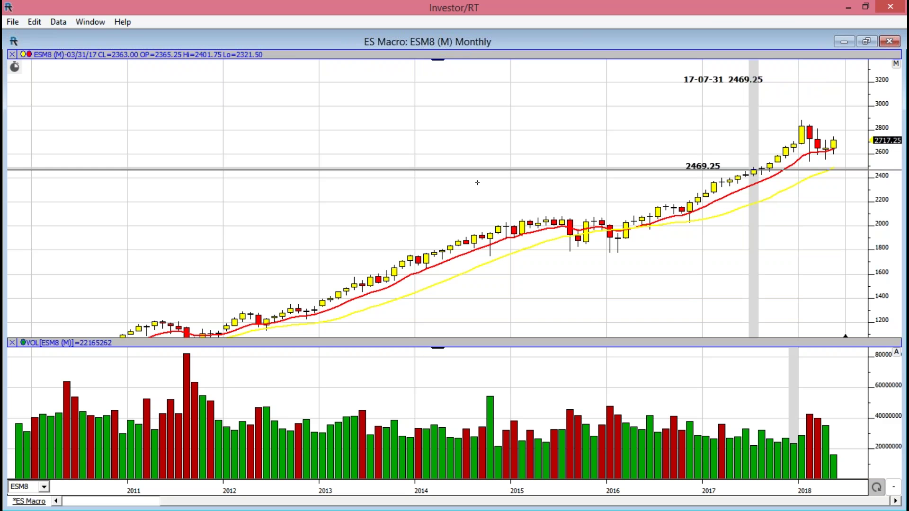
Step: Set the ES Macro chart to the Weekly period and stretch its price scale to enlarge the candles
{"action": "left_click", "coordinate": [16, 67]}
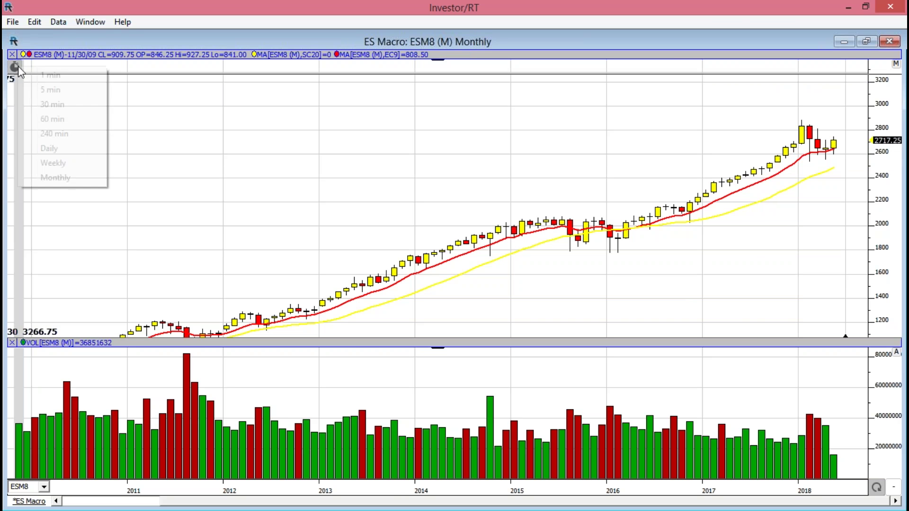
{"action": "left_click", "coordinate": [50, 162]}
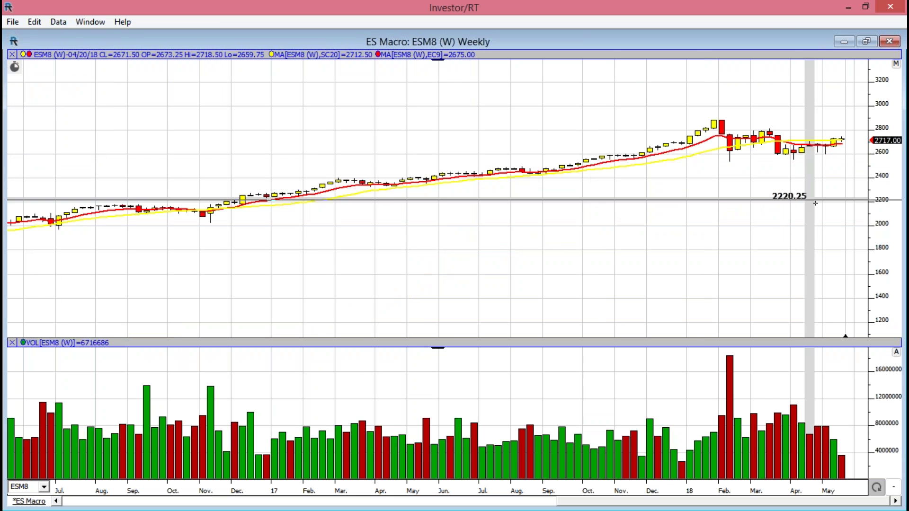
{"action": "left_click_drag", "start_coordinate": [890, 230], "coordinate": [884, 295]}
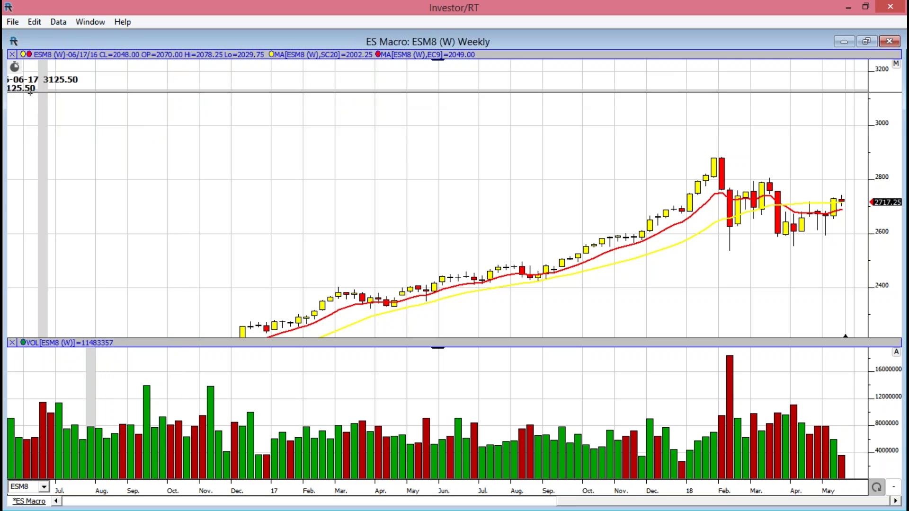
Step: Set the ES Macro chart to the Daily period and stretch its price scale to about 2500–2900
{"action": "left_click", "coordinate": [15, 67]}
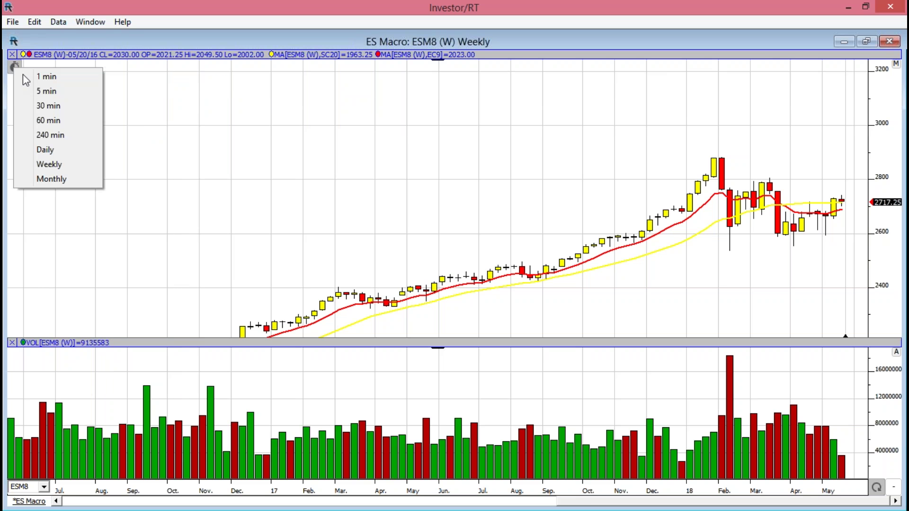
{"action": "left_click", "coordinate": [51, 152]}
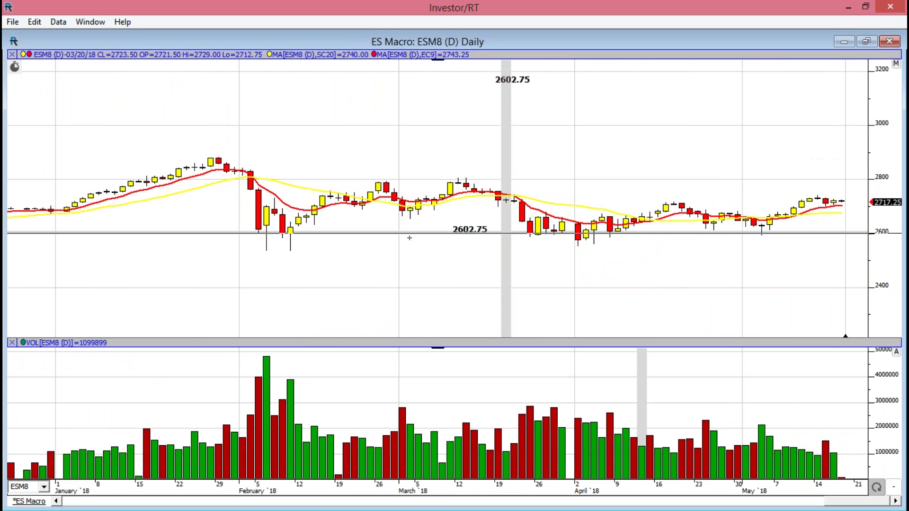
{"action": "left_click_drag", "start_coordinate": [883, 152], "coordinate": [883, 244]}
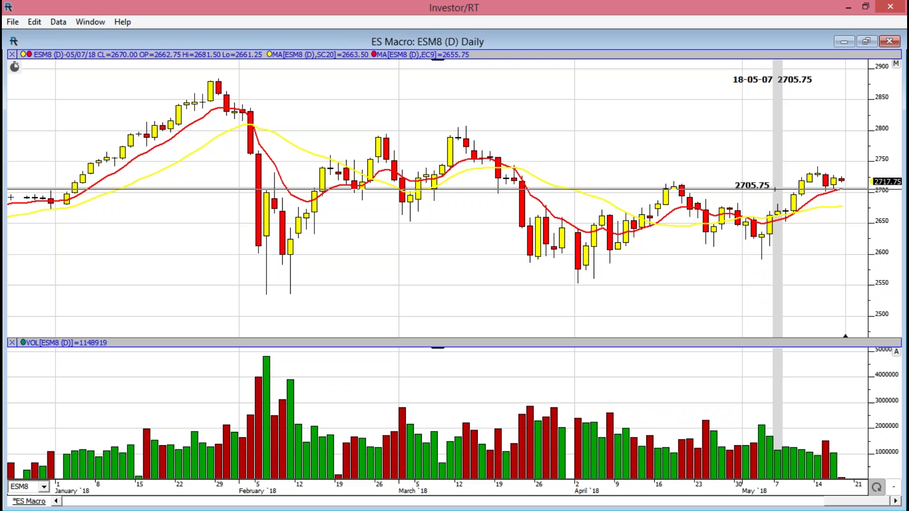
Step: Set the ES Macro chart to the 240 min period and stretch its price scale to about 2620–2790
{"action": "left_click", "coordinate": [13, 67]}
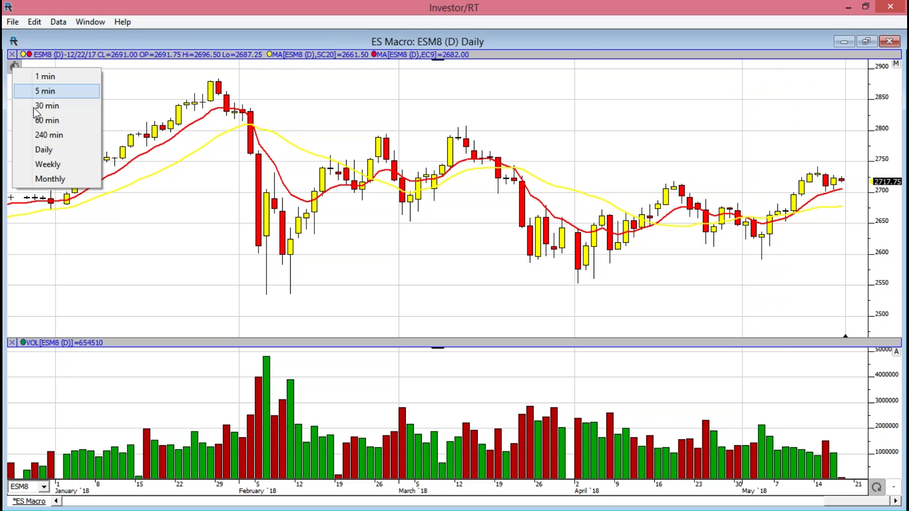
{"action": "left_click", "coordinate": [53, 136]}
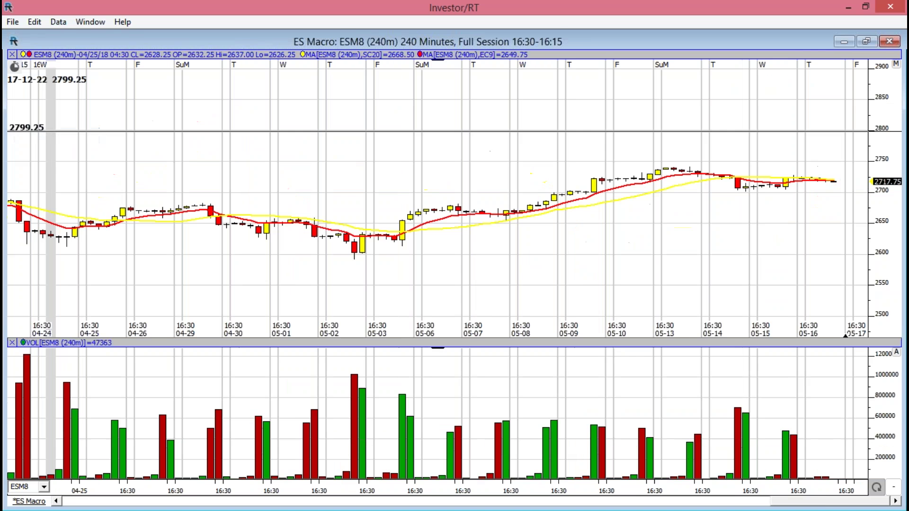
{"action": "left_click_drag", "start_coordinate": [884, 272], "coordinate": [880, 96]}
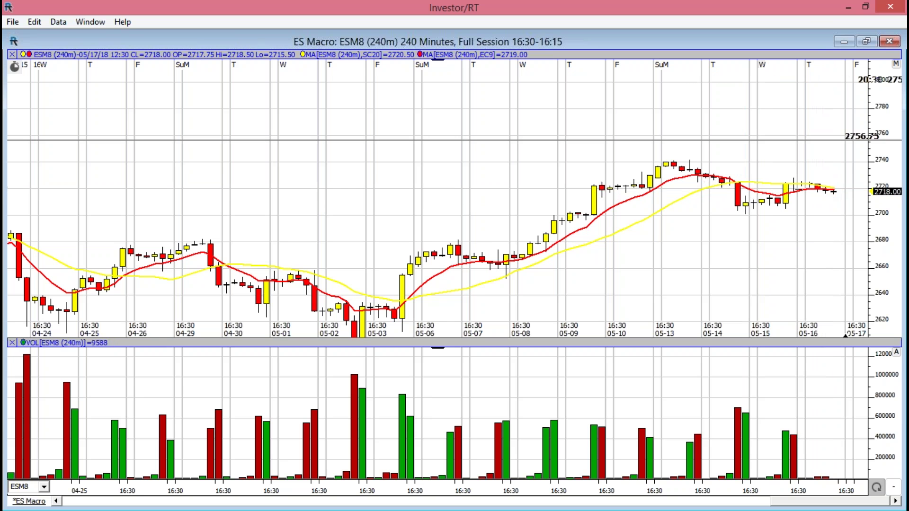
{"action": "left_click_drag", "start_coordinate": [876, 139], "coordinate": [881, 137]}
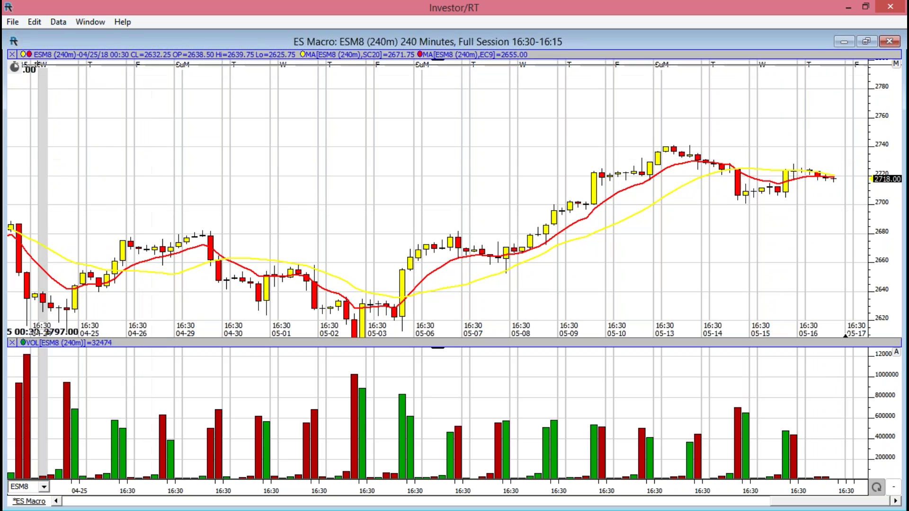
Step: Set the ES Macro chart to the 30 min period, stretch its price scale to about 2690–2754, and minimize the chart
{"action": "left_click", "coordinate": [15, 67]}
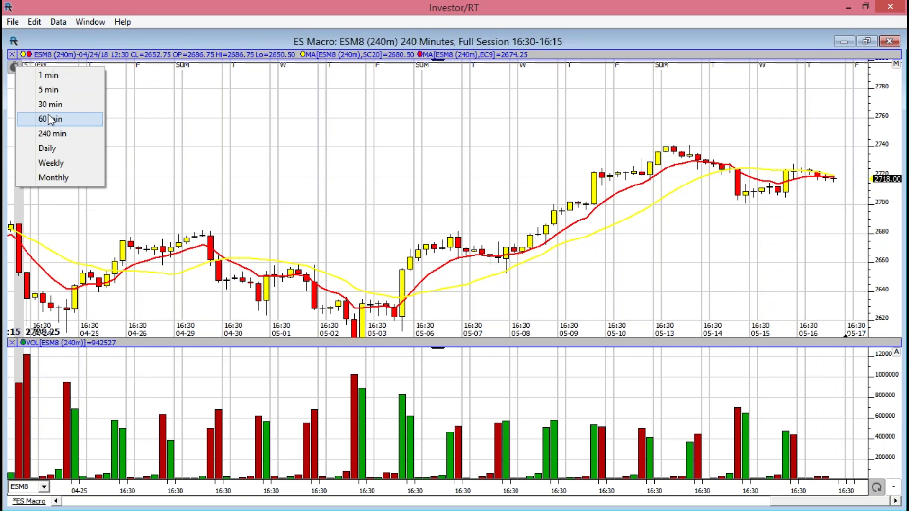
{"action": "left_click", "coordinate": [51, 104]}
{"action": "left_click_drag", "start_coordinate": [884, 216], "coordinate": [884, 121]}
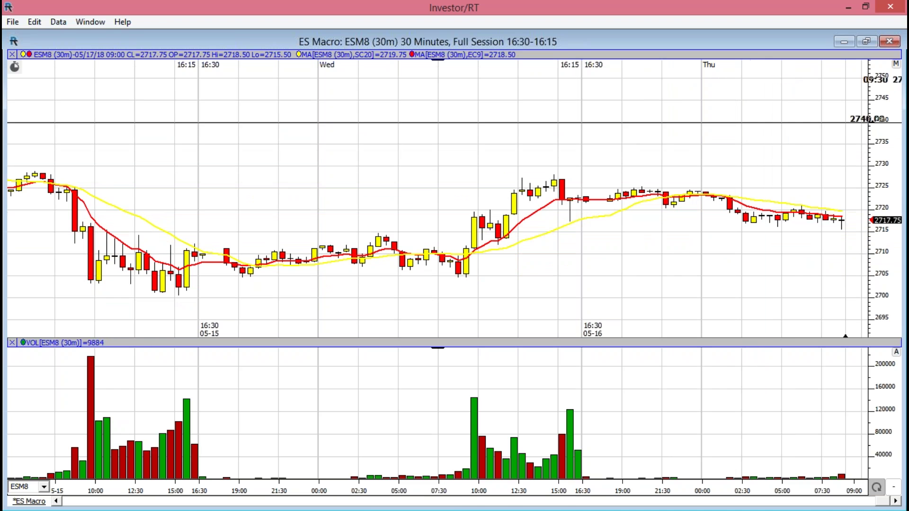
{"action": "left_click", "coordinate": [840, 45]}
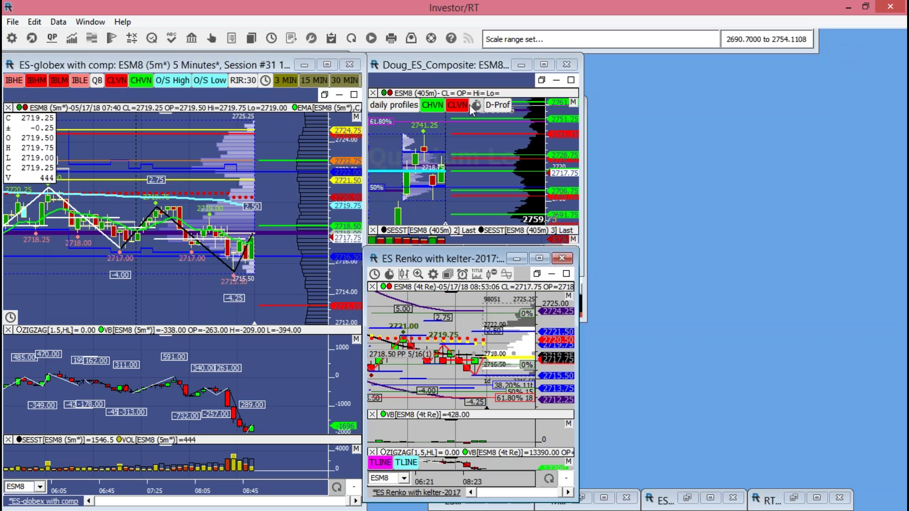
Step: Maximize the ES 405-minute composite chart and compress its price and time scales to show October 2017 through May 2018
{"action": "double_click", "coordinate": [453, 66]}
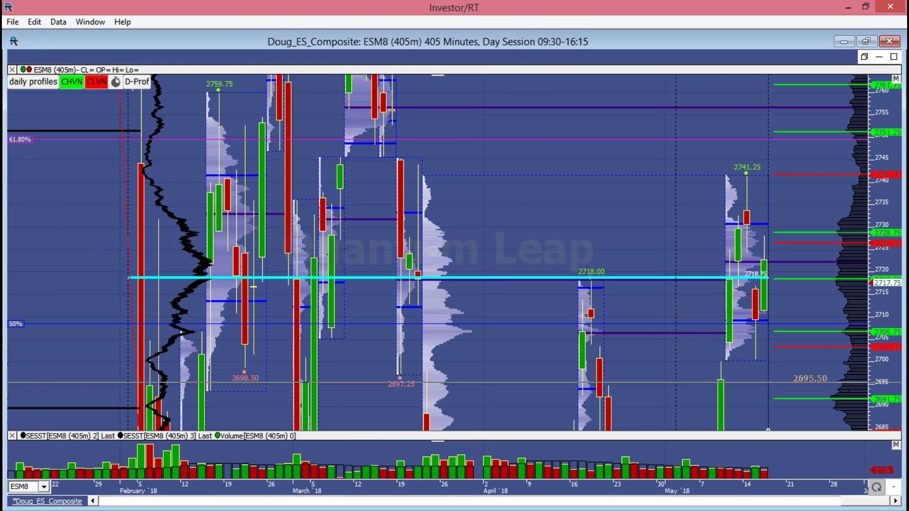
{"action": "left_click_drag", "start_coordinate": [886, 86], "coordinate": [886, 136]}
{"action": "key", "text": "Down"}
{"action": "key", "text": "Down"}
{"action": "key", "text": "Down"}
{"action": "key", "text": "Down"}
{"action": "key", "text": "Down"}
{"action": "key", "text": "Down"}
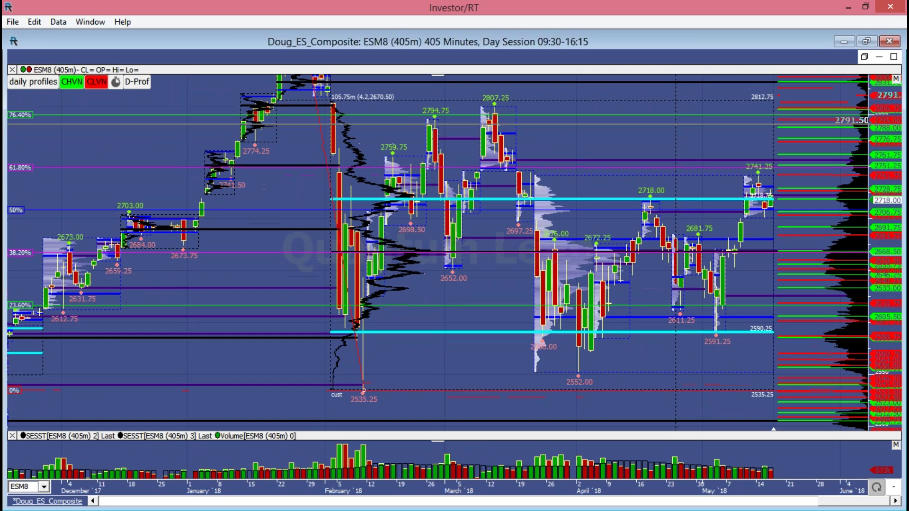
{"action": "key", "text": "Down"}
{"action": "key", "text": "Down"}
{"action": "key", "text": "Down"}
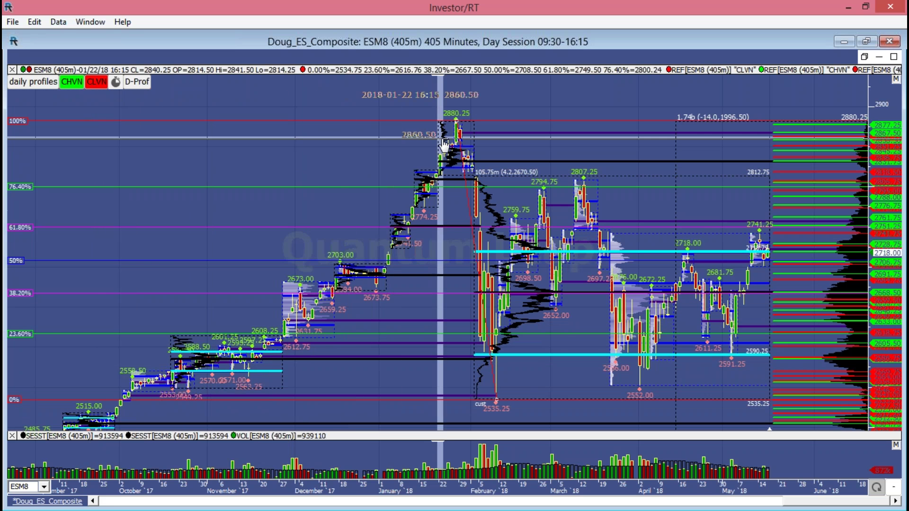
Step: Examine the composite chart's volume profiles and retracement levels from January to May 2018, enlarging the price scale around recent trading
{"action": "scroll", "coordinate": [332, 157], "scroll_direction": "up", "scroll_amount": 3}
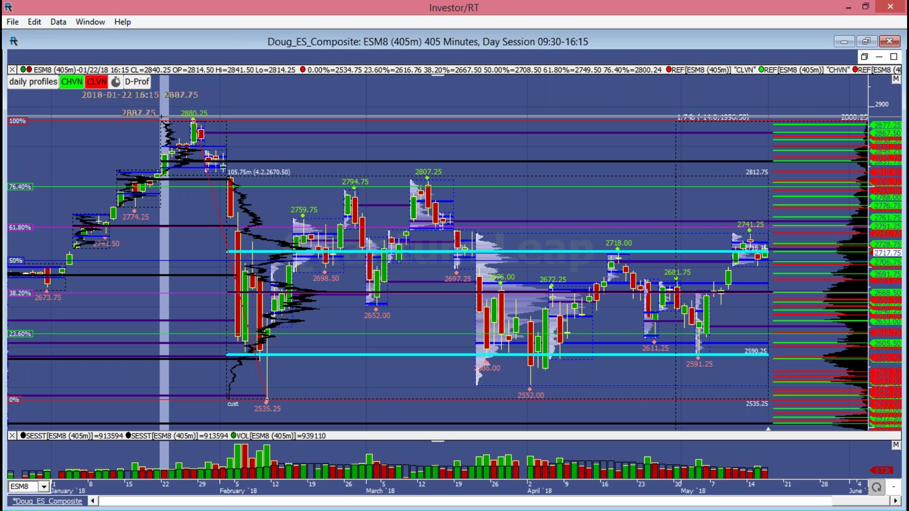
{"action": "scroll", "coordinate": [157, 114], "scroll_direction": "down", "scroll_amount": 2}
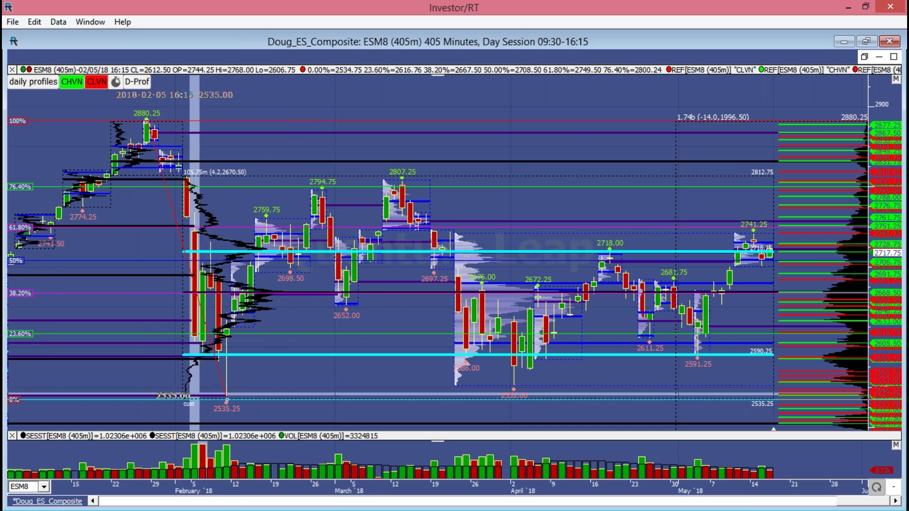
{"action": "scroll", "coordinate": [194, 400], "scroll_direction": "down", "scroll_amount": 2}
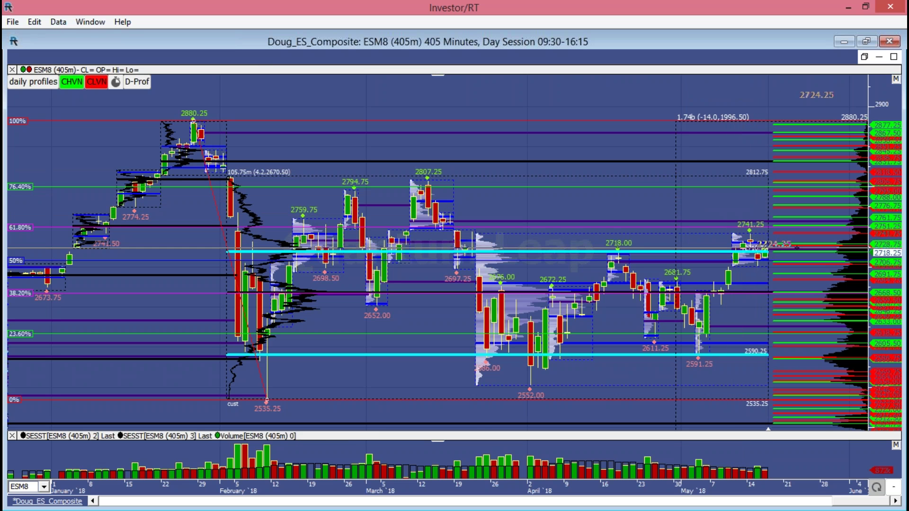
{"action": "left_click_drag", "start_coordinate": [873, 317], "coordinate": [880, 137]}
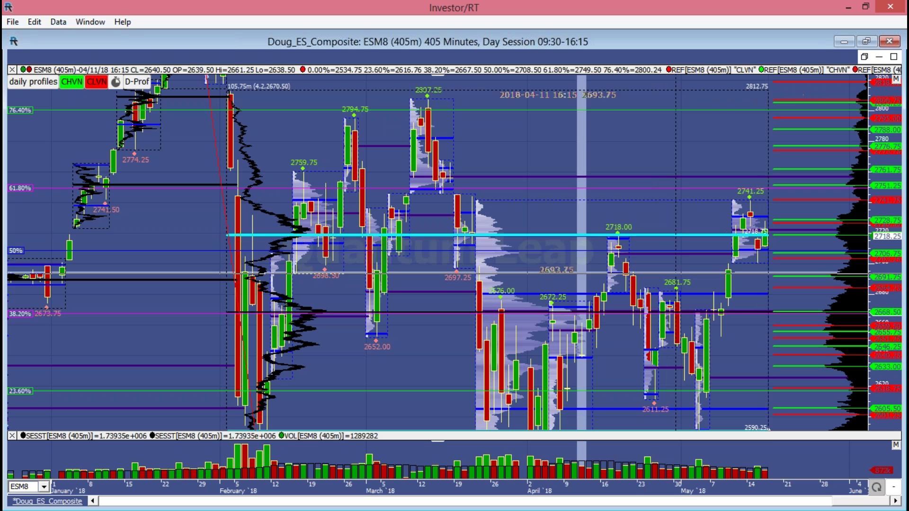
{"action": "left_click", "coordinate": [731, 237]}
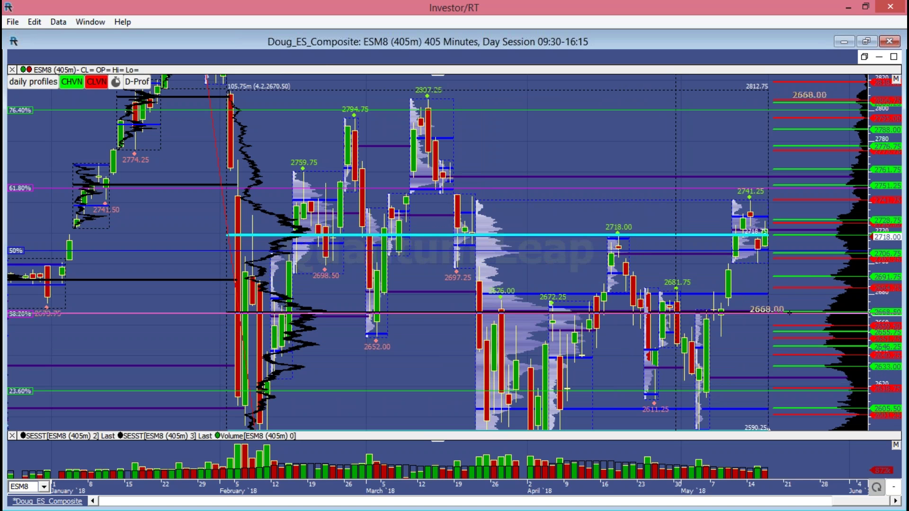
Step: Return the composite chart to its smaller window, then maximize the ES-globex 5-minute chart with the whole overnight session in view
{"action": "left_click", "coordinate": [866, 41]}
{"action": "double_click", "coordinate": [118, 65]}
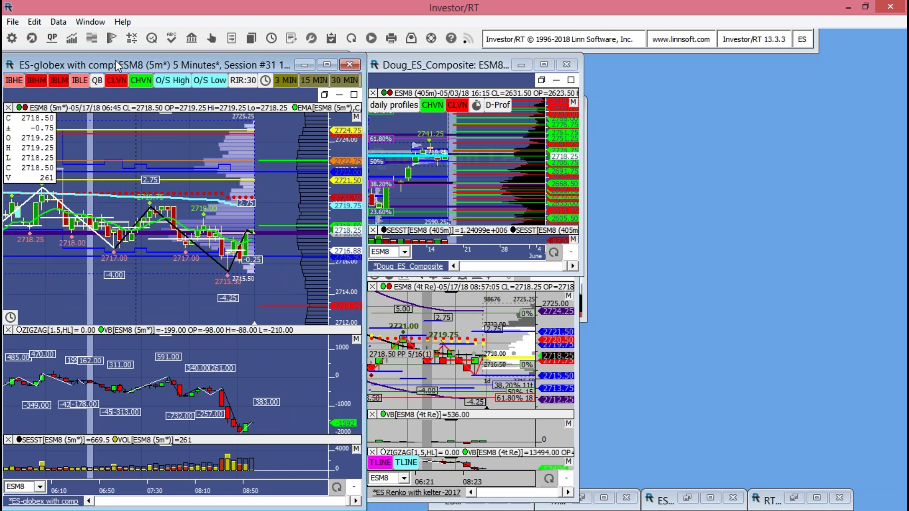
{"action": "scroll", "coordinate": [321, 210], "scroll_direction": "down", "scroll_amount": 3}
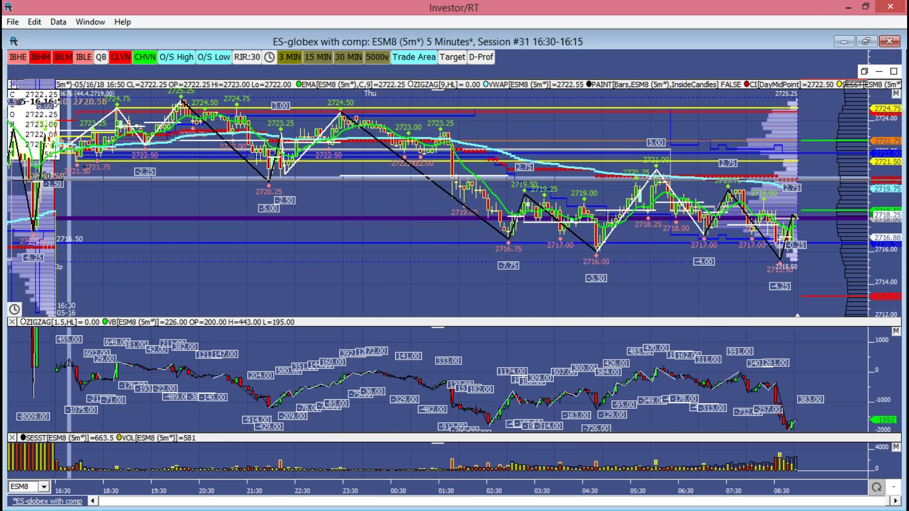
Step: Look over the overnight session on the ES-globex 5-minute chart, then restore its smaller window and place it beside the composite chart
{"action": "scroll", "coordinate": [217, 168], "scroll_direction": "down", "scroll_amount": 2}
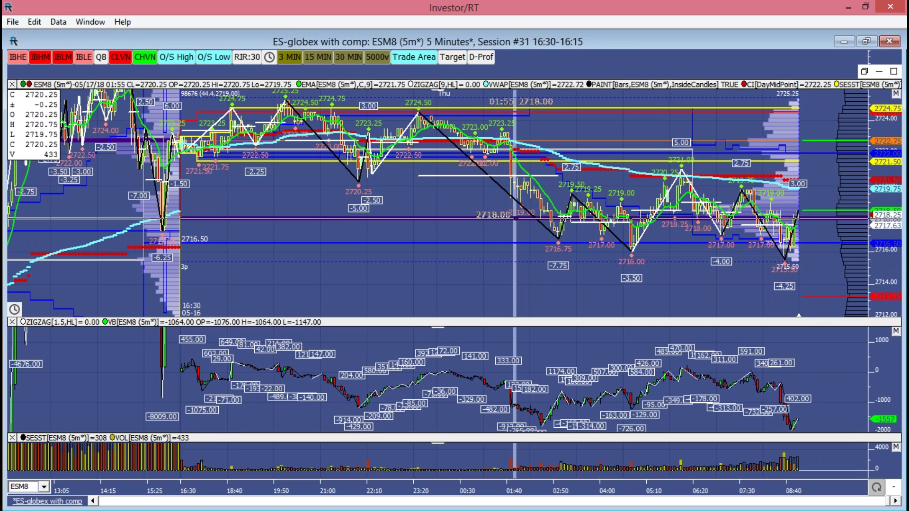
{"action": "scroll", "coordinate": [515, 218], "scroll_direction": "up", "scroll_amount": 3}
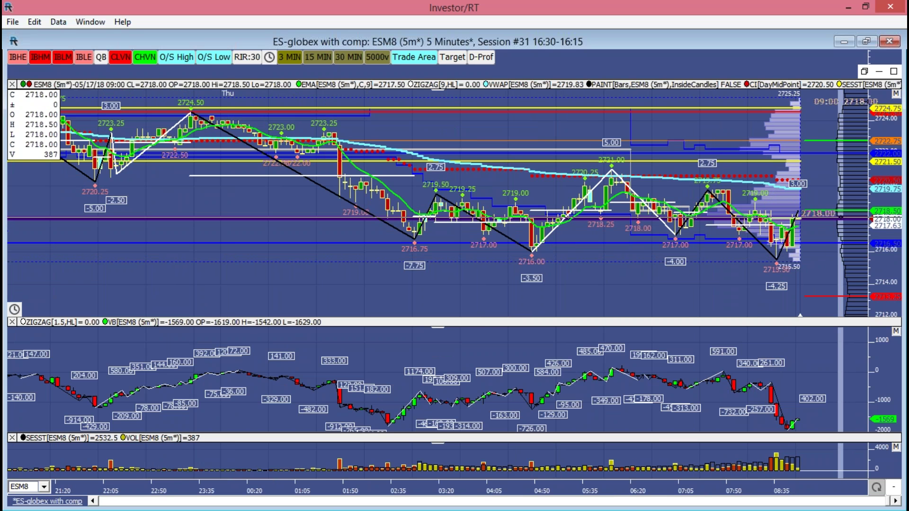
{"action": "double_click", "coordinate": [486, 38]}
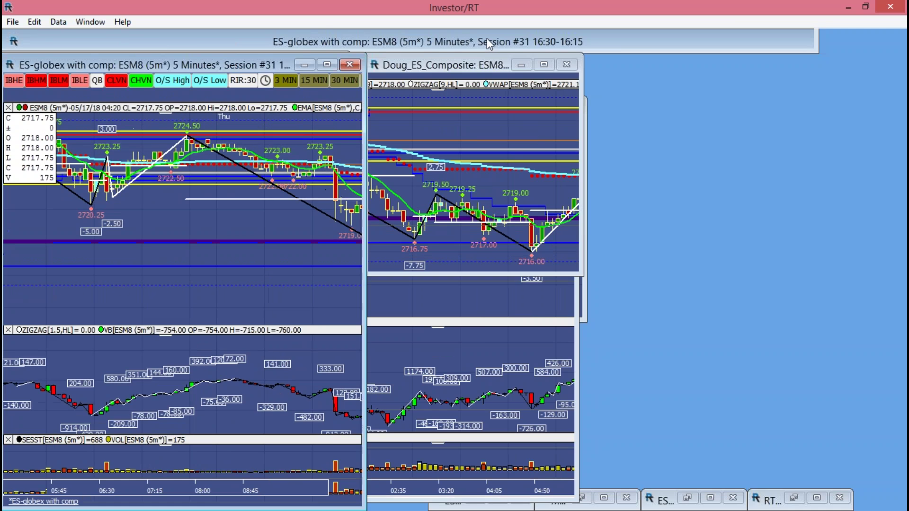
{"action": "left_click_drag", "start_coordinate": [203, 64], "coordinate": [755, 52]}
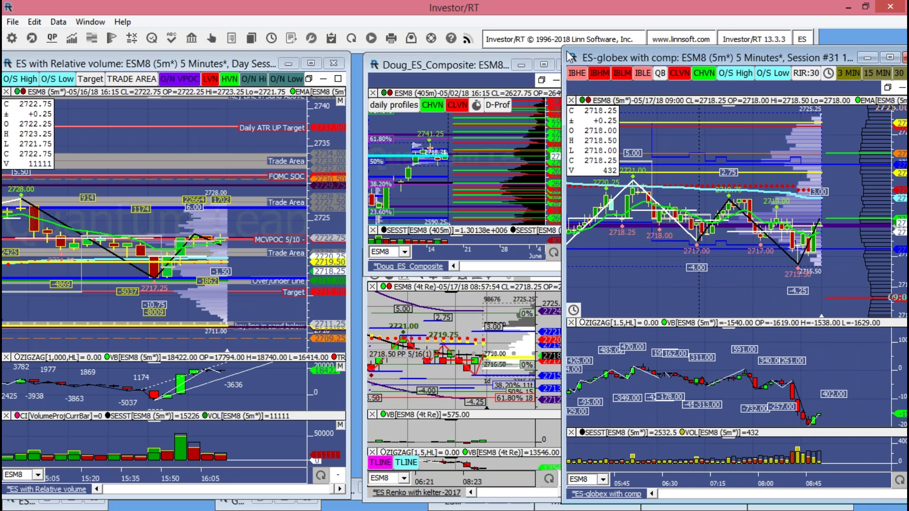
{"action": "left_click_drag", "start_coordinate": [571, 57], "coordinate": [584, 71]}
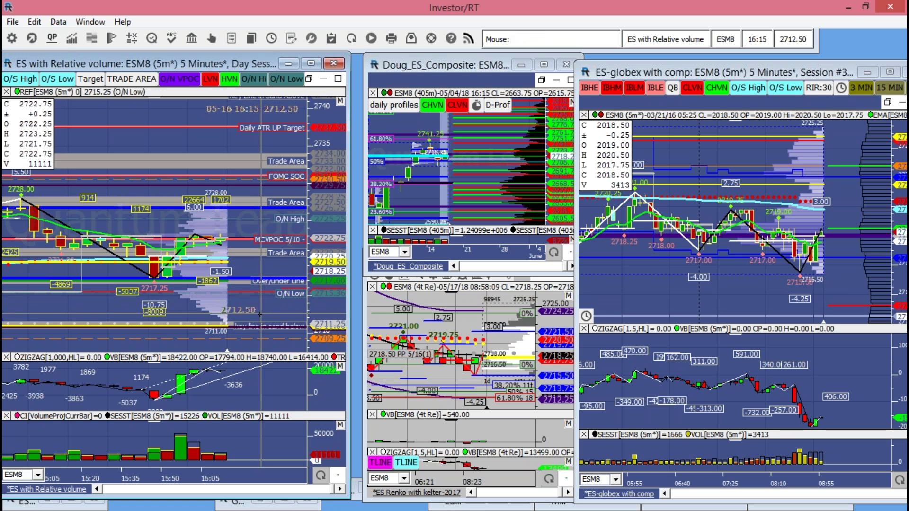
Step: Stretch the ES with Relative volume chart's price scale around recent trading and place an O/N VPOC line at about 2718
{"action": "left_click_drag", "start_coordinate": [320, 185], "coordinate": [320, 160]}
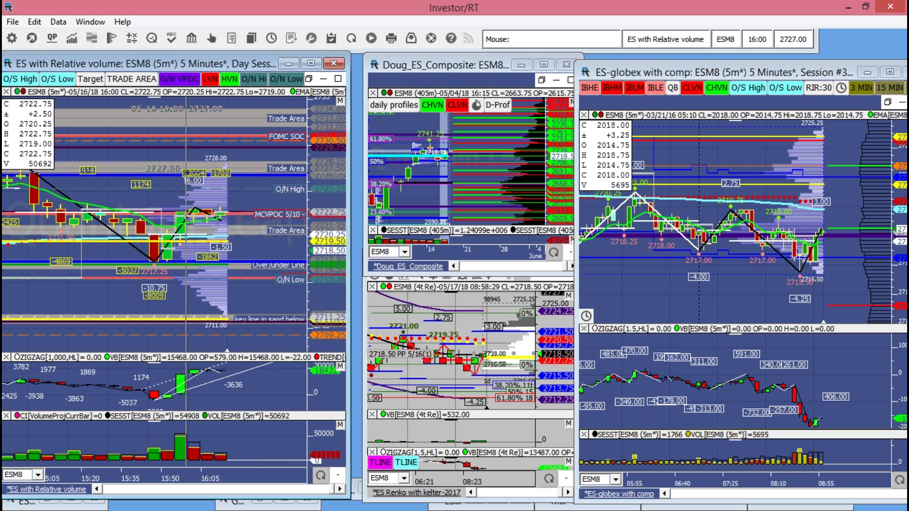
{"action": "left_click_drag", "start_coordinate": [308, 265], "coordinate": [308, 296]}
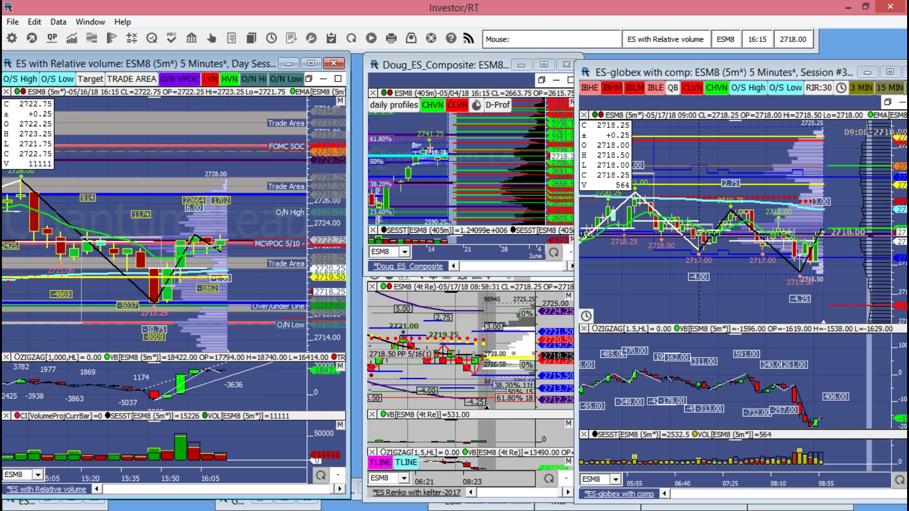
{"action": "key", "text": "x"}
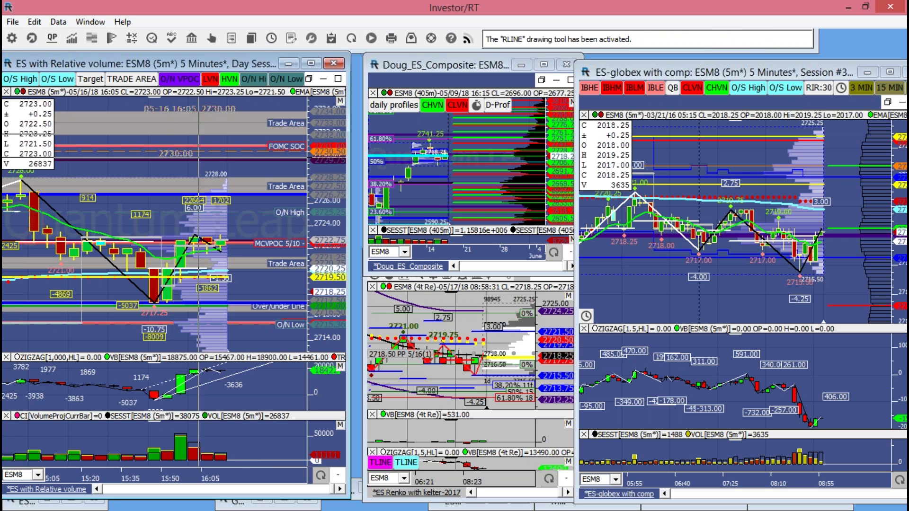
{"action": "left_click", "coordinate": [276, 287]}
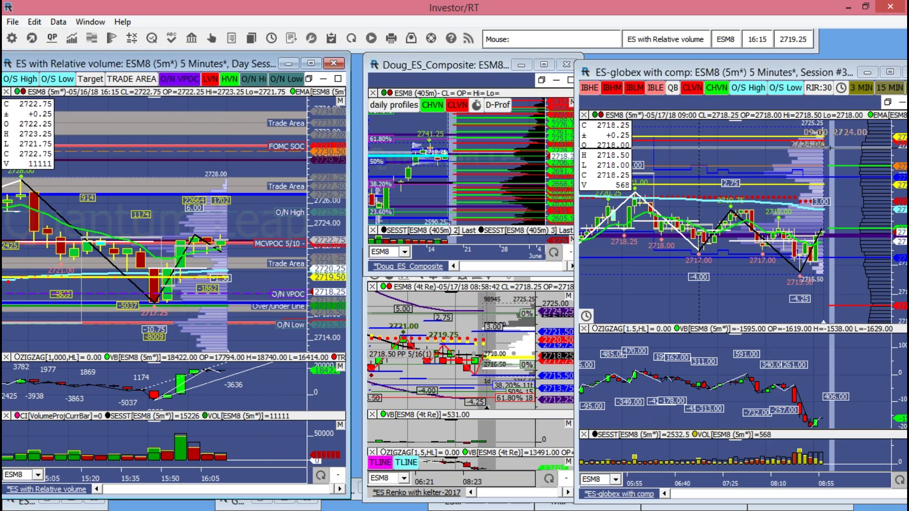
Step: Widen the ES with Relative volume window slightly and shift its price scale to about 2707–2730
{"action": "left_click_drag", "start_coordinate": [347, 197], "coordinate": [355, 197]}
{"action": "left_click_drag", "start_coordinate": [334, 327], "coordinate": [323, 259]}
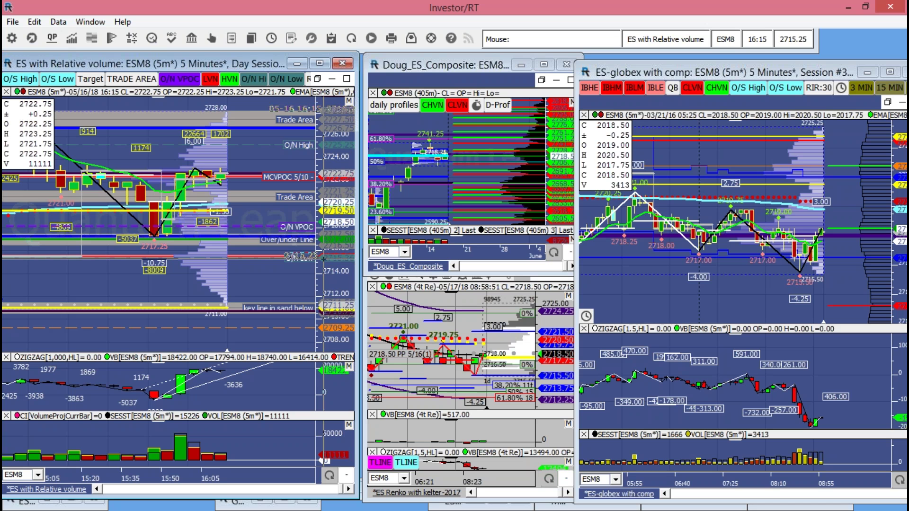
{"action": "right_click", "coordinate": [283, 349]}
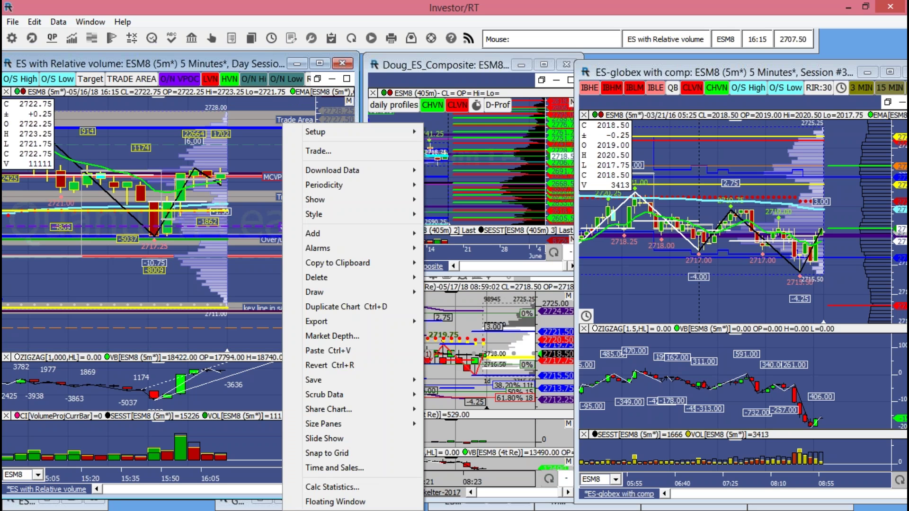
{"action": "left_click", "coordinate": [277, 142]}
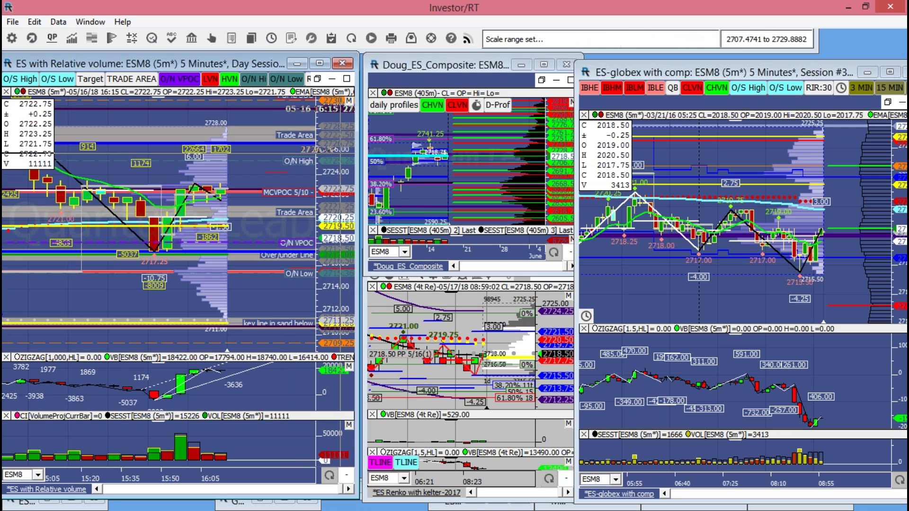
Step: Move the Daily ATR UP Target line on the ES with Relative volume chart up to 2747.75
{"action": "scroll", "coordinate": [326, 219], "scroll_direction": "up", "scroll_amount": 10}
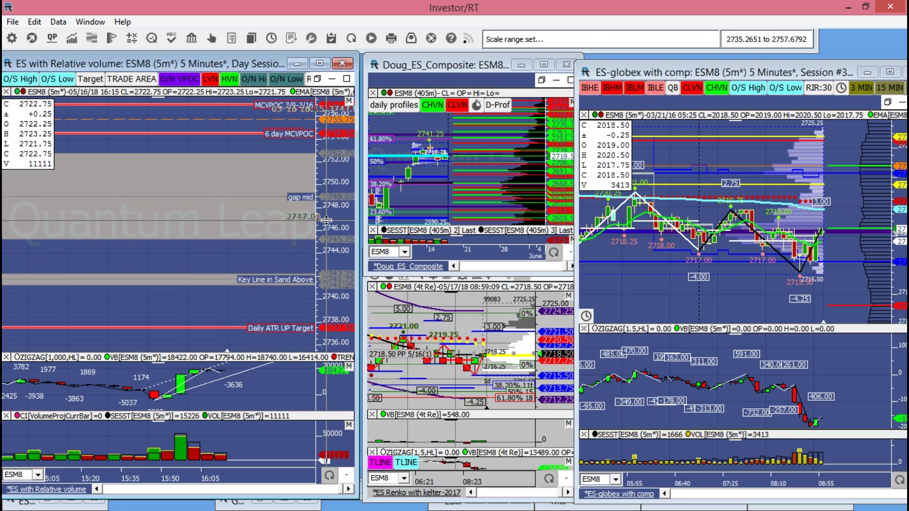
{"action": "scroll", "coordinate": [326, 219], "scroll_direction": "up", "scroll_amount": 1}
{"action": "mouse_move", "coordinate": [327, 228]}
{"action": "left_mouse_down"}
{"action": "mouse_move", "coordinate": [330, 162]}
{"action": "mouse_move", "coordinate": [326, 213]}
{"action": "left_mouse_up"}
{"action": "left_click_drag", "start_coordinate": [266, 271], "coordinate": [249, 231]}
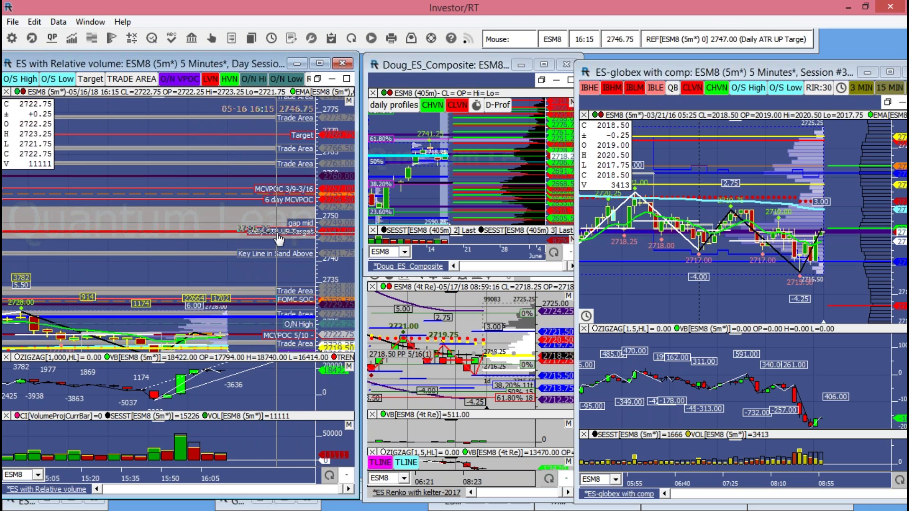
{"action": "mouse_move", "coordinate": [279, 238]}
{"action": "left_mouse_down"}
{"action": "mouse_move", "coordinate": [264, 227]}
{"action": "mouse_move", "coordinate": [276, 229]}
{"action": "left_mouse_up"}
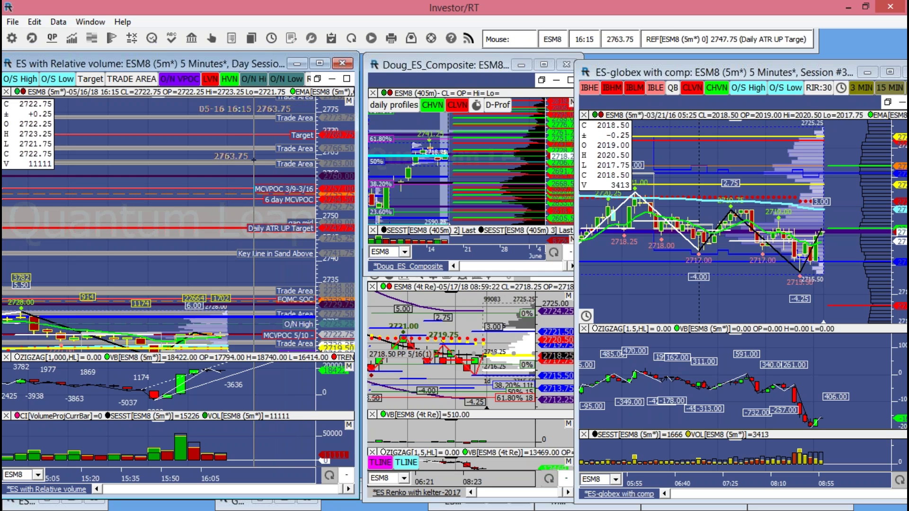
{"action": "left_click", "coordinate": [265, 117]}
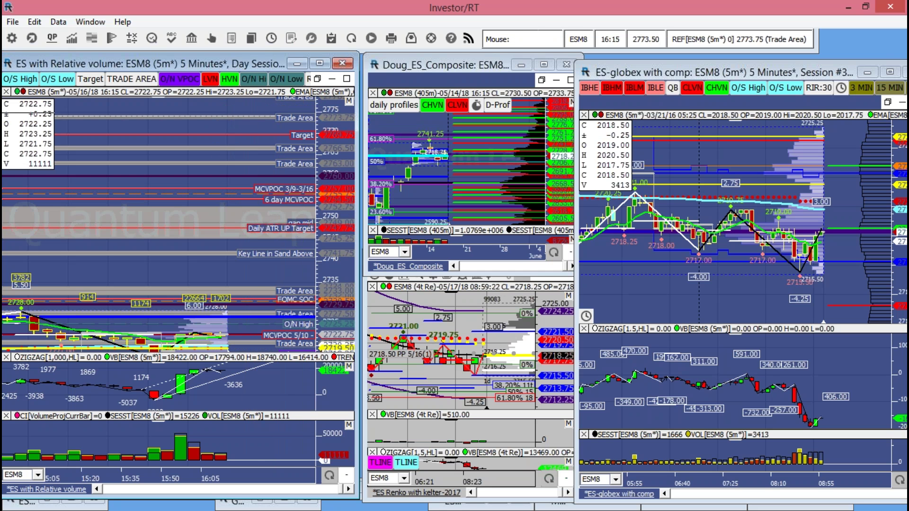
Step: Maximize the ES 405-minute composite chart, review its profiles from late 2017 through May 2018, and return it to its smaller window
{"action": "double_click", "coordinate": [463, 71]}
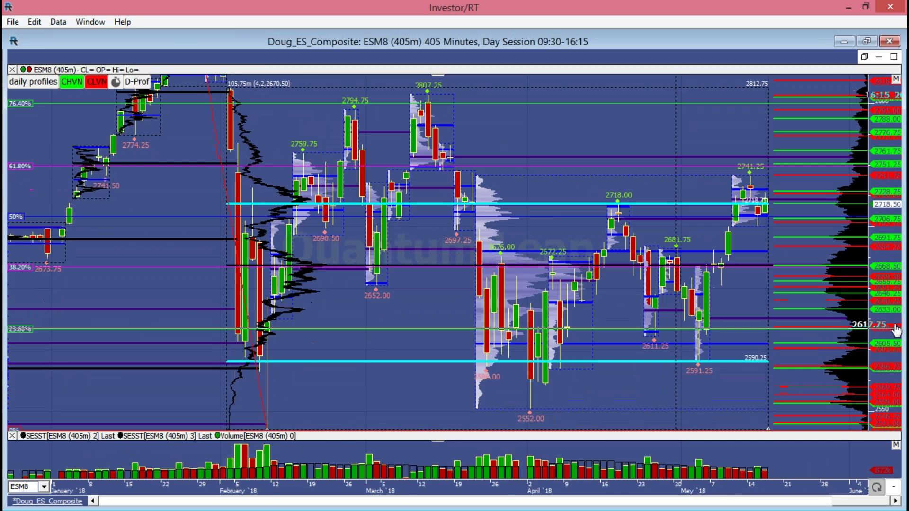
{"action": "scroll", "coordinate": [896, 329], "scroll_direction": "down", "scroll_amount": 3}
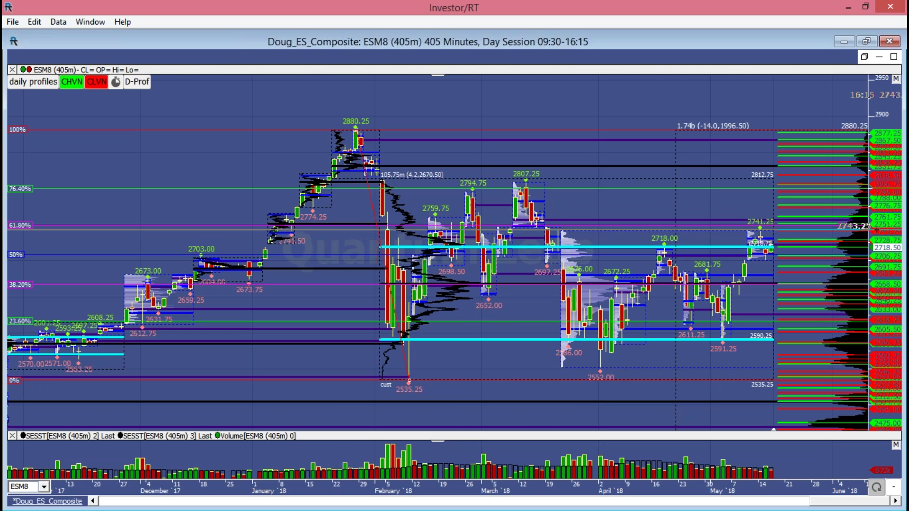
{"action": "double_click", "coordinate": [336, 41]}
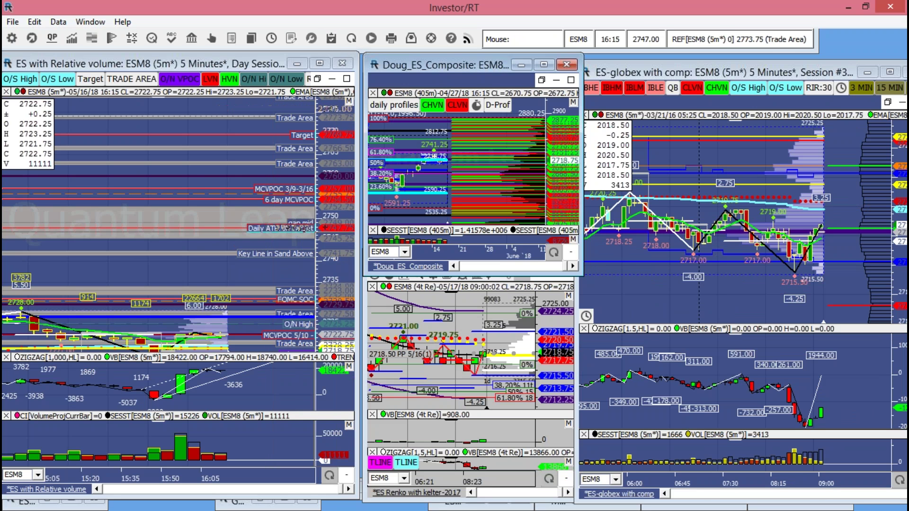
Step: Move the Daily ATR DWN Target line on the ES with Relative volume chart up to 2691.75
{"action": "left_click_drag", "start_coordinate": [341, 309], "coordinate": [341, 202]}
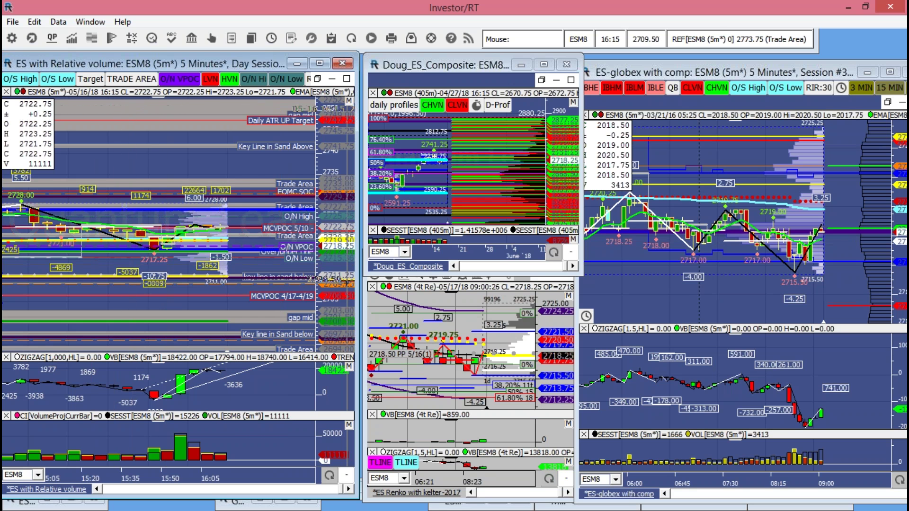
{"action": "scroll", "coordinate": [179, 223], "scroll_direction": "down", "scroll_amount": 3}
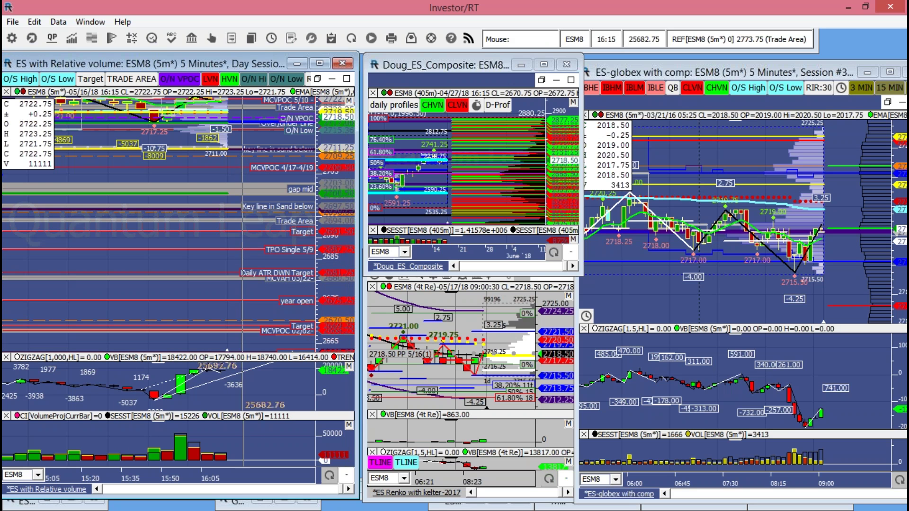
{"action": "left_click_drag", "start_coordinate": [254, 274], "coordinate": [266, 242]}
Step: Recentre the ES with Relative volume price scale on about 2709–2733 and widen the chart window slightly
{"action": "left_click_drag", "start_coordinate": [334, 284], "coordinate": [325, 202]}
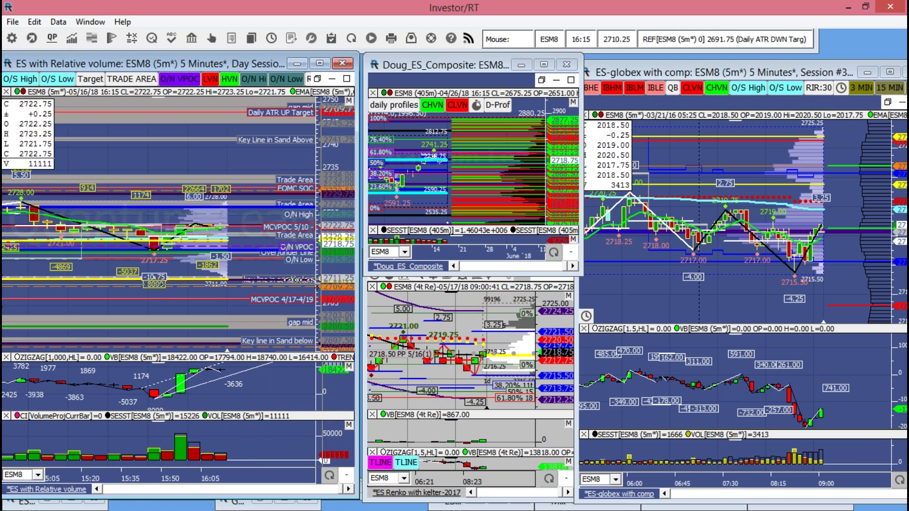
{"action": "left_click_drag", "start_coordinate": [328, 246], "coordinate": [330, 283]}
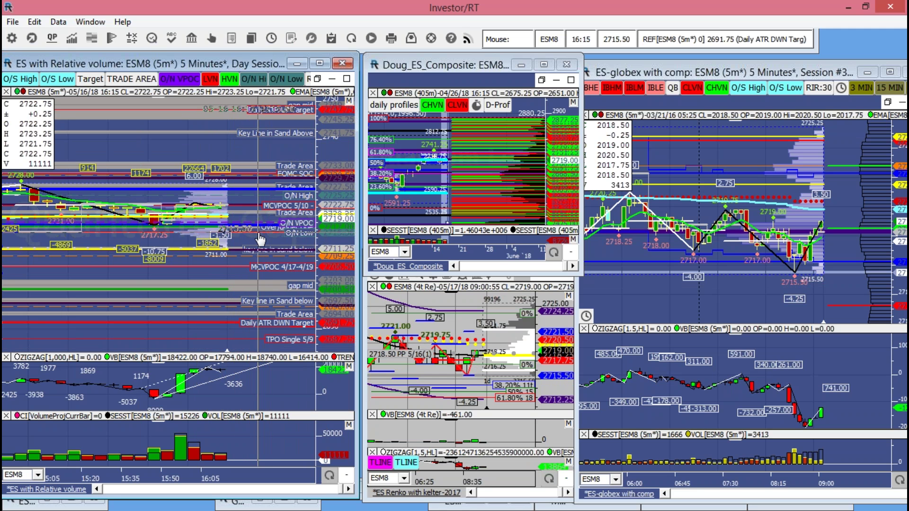
{"action": "left_click_drag", "start_coordinate": [323, 282], "coordinate": [335, 266]}
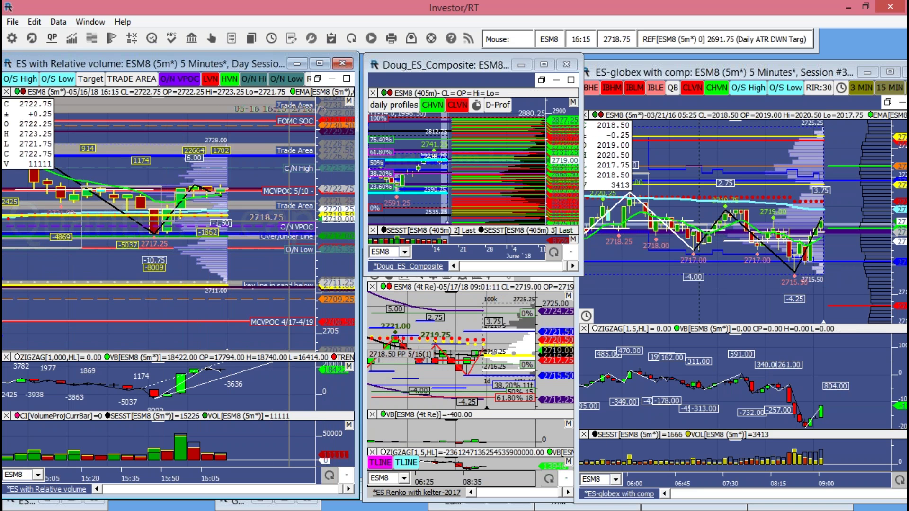
{"action": "left_click_drag", "start_coordinate": [325, 213], "coordinate": [325, 142]}
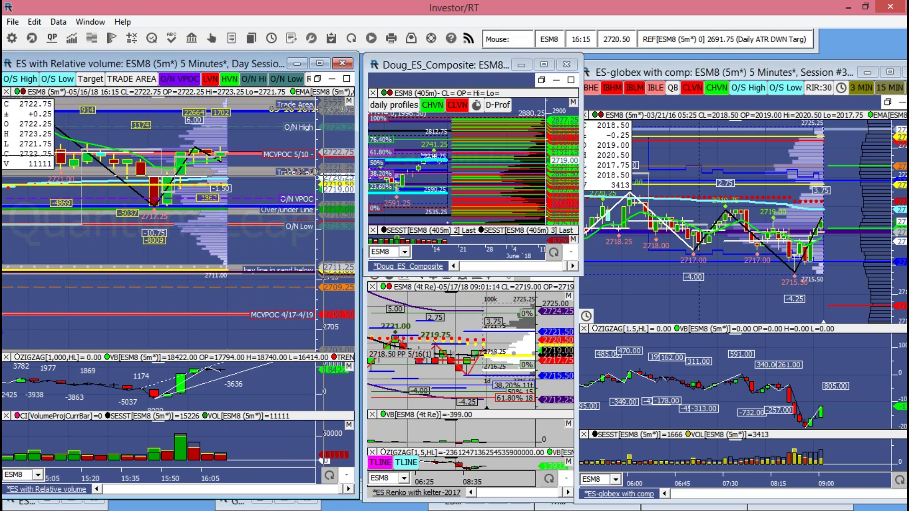
{"action": "left_click_drag", "start_coordinate": [356, 232], "coordinate": [342, 252]}
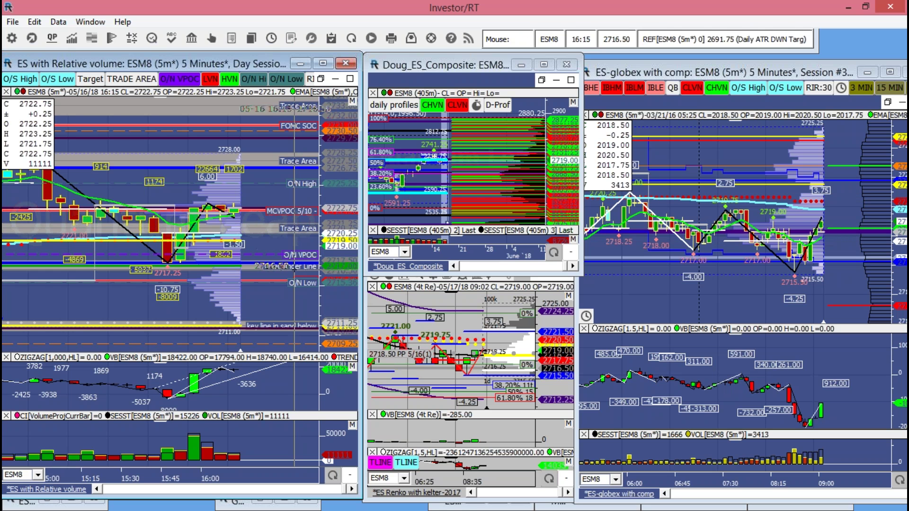
Step: Examine the Relative volume chart's levels from FOMC SOC down through the trade areas, O/N Low and the key line in sand below
{"action": "scroll", "coordinate": [299, 261], "scroll_direction": "down", "scroll_amount": 2}
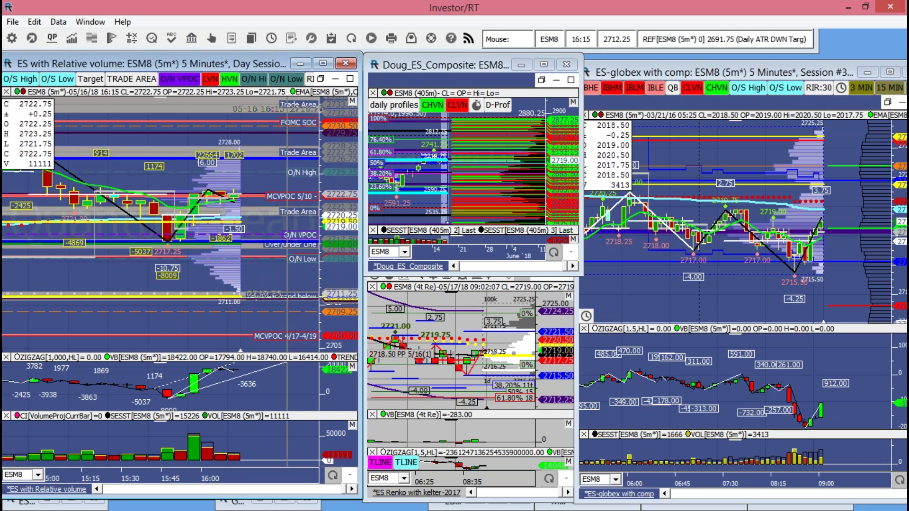
{"action": "scroll", "coordinate": [322, 307], "scroll_direction": "down", "scroll_amount": 2}
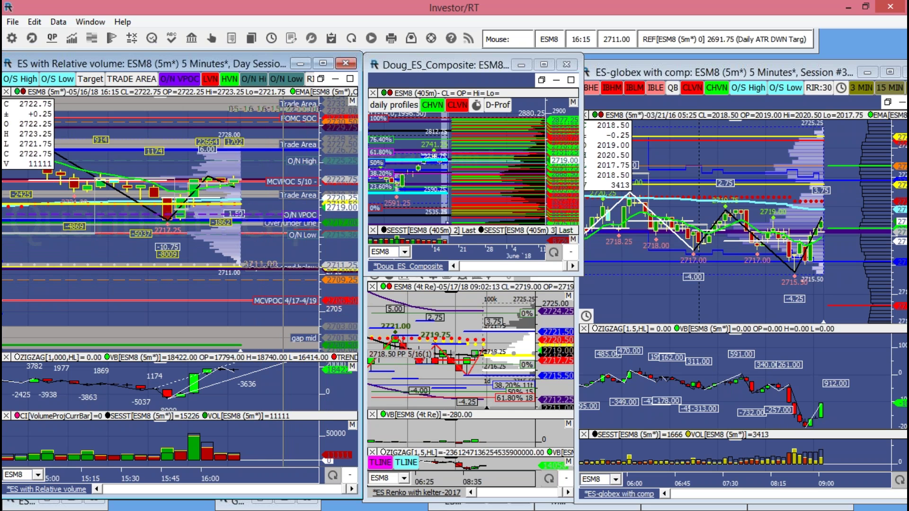
{"action": "scroll", "coordinate": [343, 322], "scroll_direction": "down", "scroll_amount": 1}
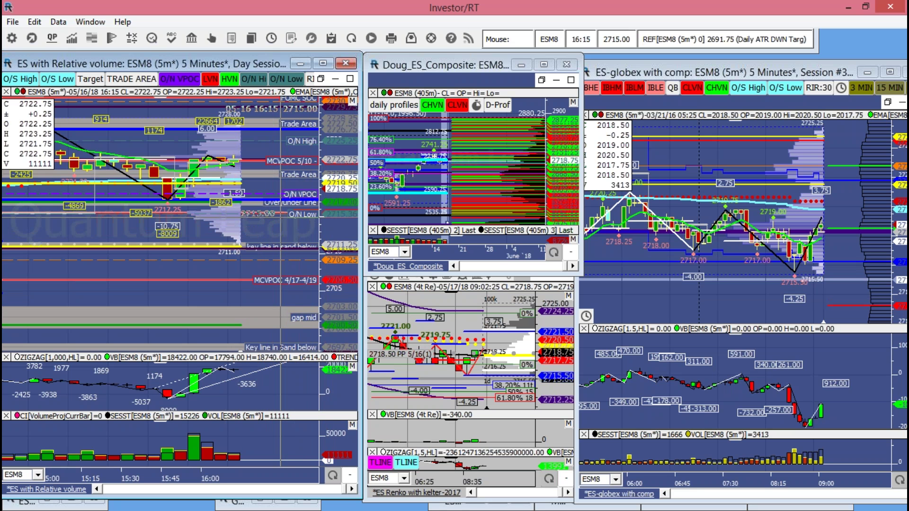
{"action": "left_click_drag", "start_coordinate": [338, 207], "coordinate": [316, 255]}
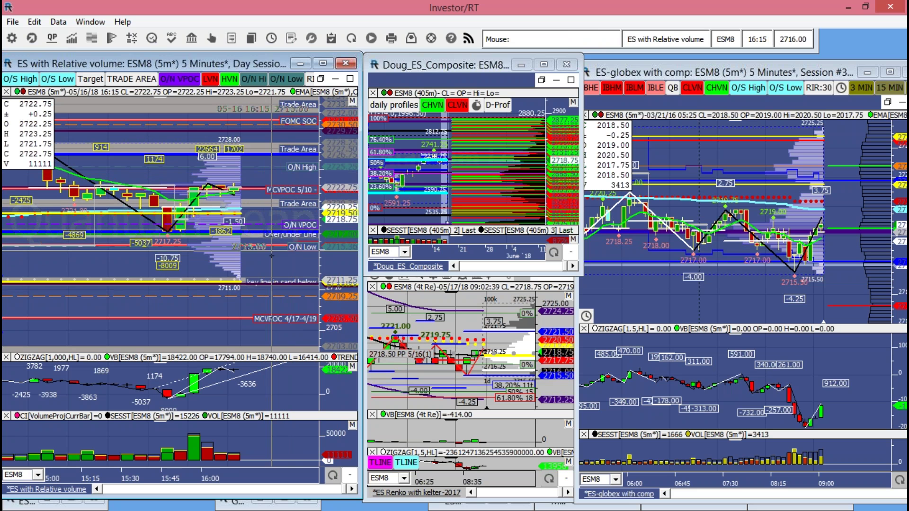
{"action": "left_click_drag", "start_coordinate": [335, 255], "coordinate": [336, 277]}
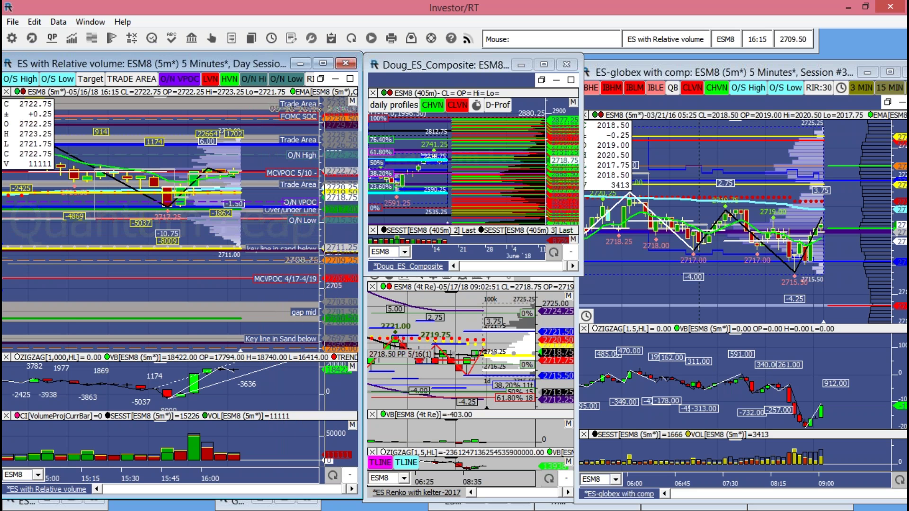
{"action": "left_click_drag", "start_coordinate": [331, 204], "coordinate": [310, 288]}
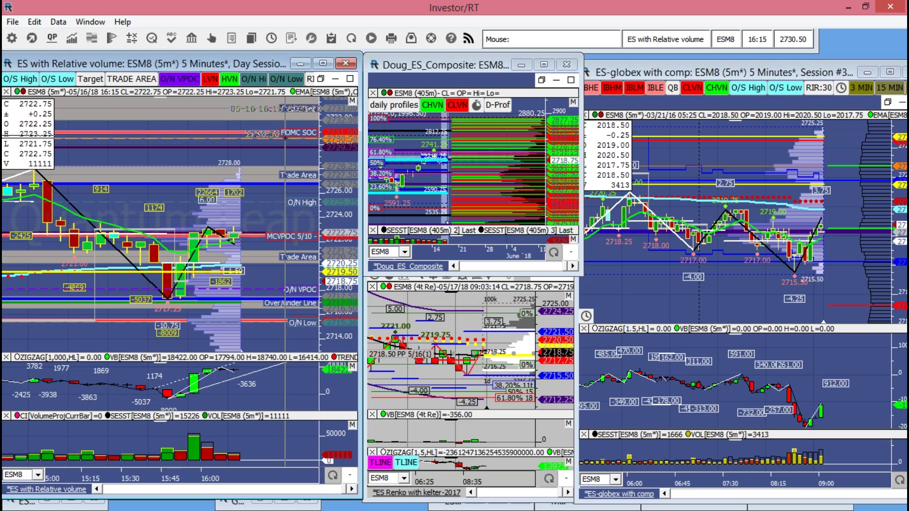
{"action": "left_click_drag", "start_coordinate": [326, 227], "coordinate": [328, 263]}
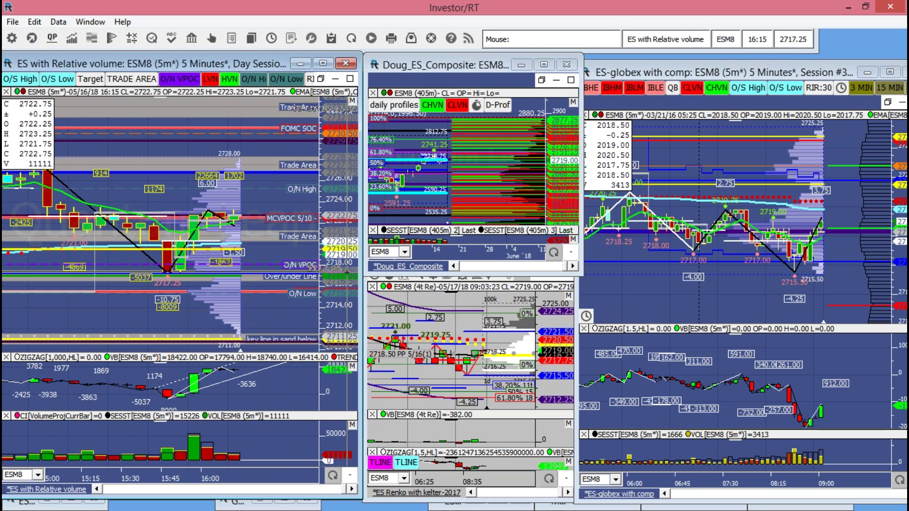
{"action": "left_click_drag", "start_coordinate": [341, 247], "coordinate": [341, 255]}
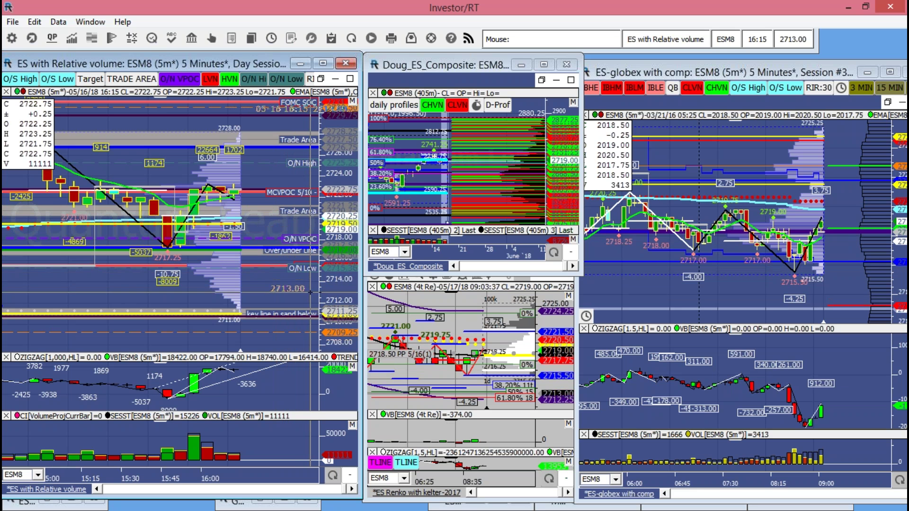
{"action": "left_click_drag", "start_coordinate": [334, 312], "coordinate": [333, 284]}
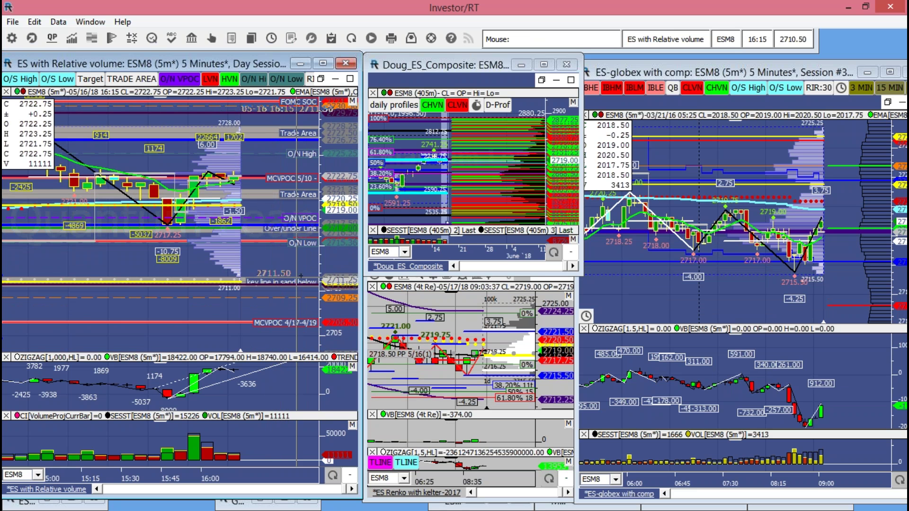
Step: Examine the Relative volume chart's lower levels from the key line in sand through gap mid and Daily ATR DWN Target to TPO Single 5/9
{"action": "scroll", "coordinate": [284, 270], "scroll_direction": "down", "scroll_amount": 4}
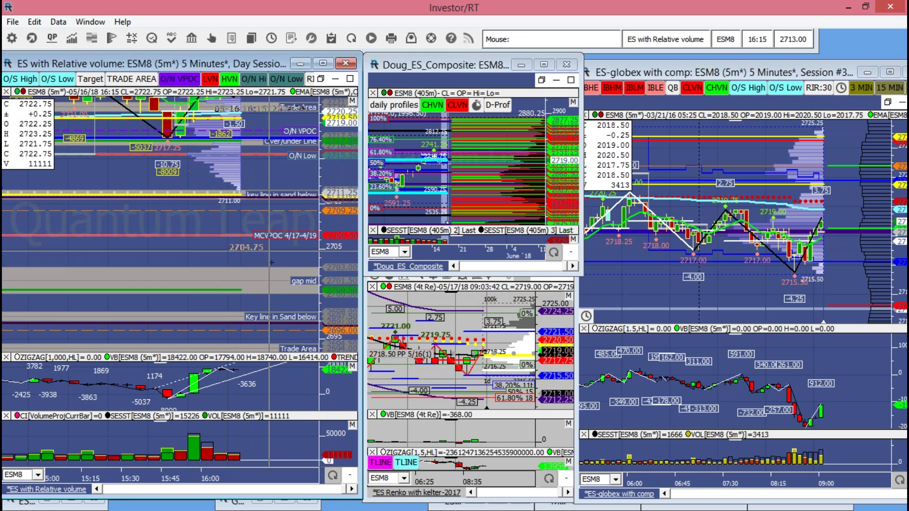
{"action": "scroll", "coordinate": [269, 251], "scroll_direction": "down", "scroll_amount": 3}
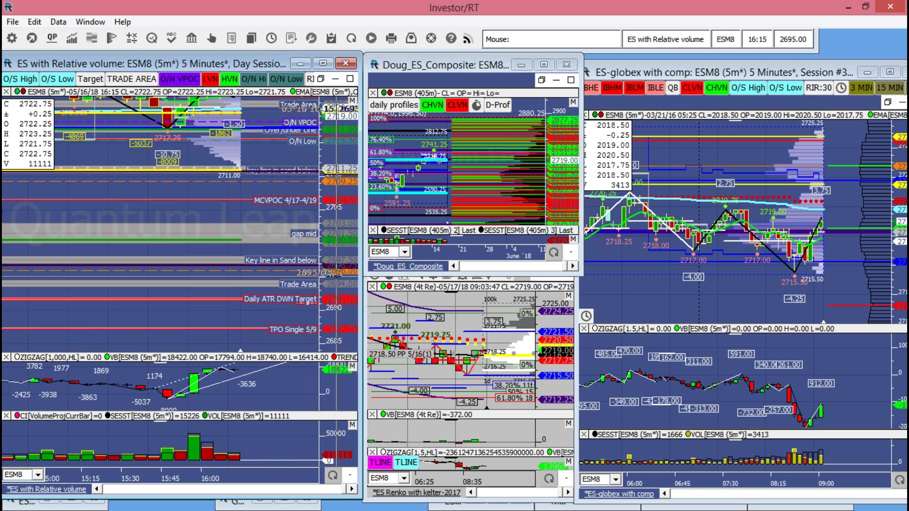
{"action": "scroll", "coordinate": [335, 272], "scroll_direction": "up", "scroll_amount": 5}
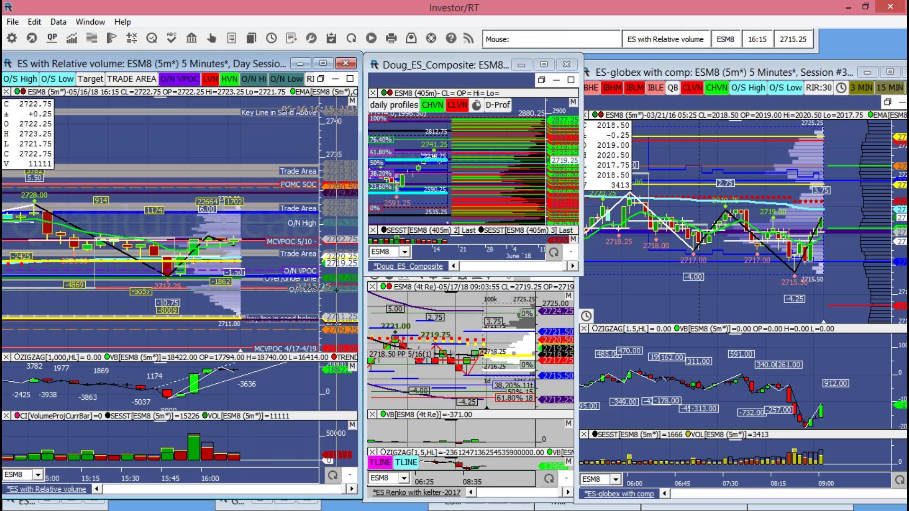
{"action": "mouse_move", "coordinate": [330, 296]}
{"action": "left_mouse_down"}
{"action": "mouse_move", "coordinate": [335, 313]}
{"action": "mouse_move", "coordinate": [334, 297]}
{"action": "left_mouse_up"}
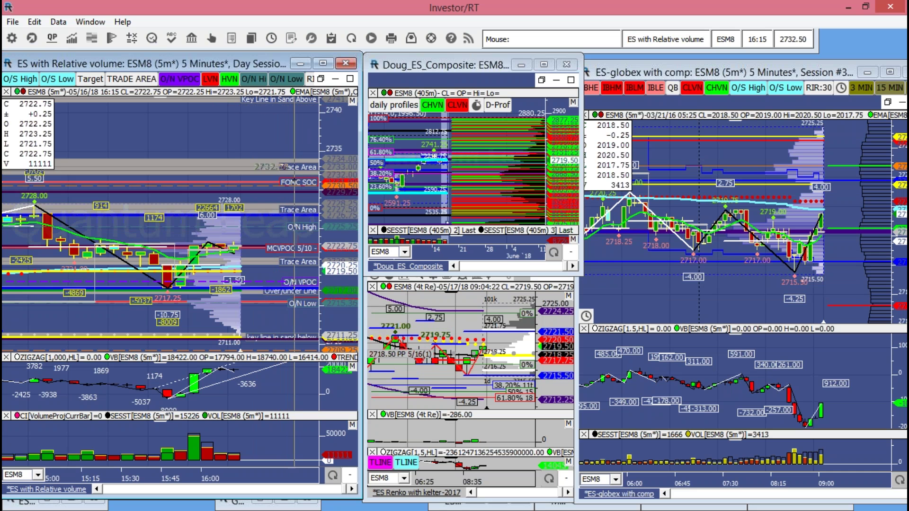
Step: Review the Relative volume chart's upper levels up to the 6 day MCVPOC and recentre its price scale on about 2708–2731
{"action": "left_click_drag", "start_coordinate": [307, 188], "coordinate": [307, 291]}
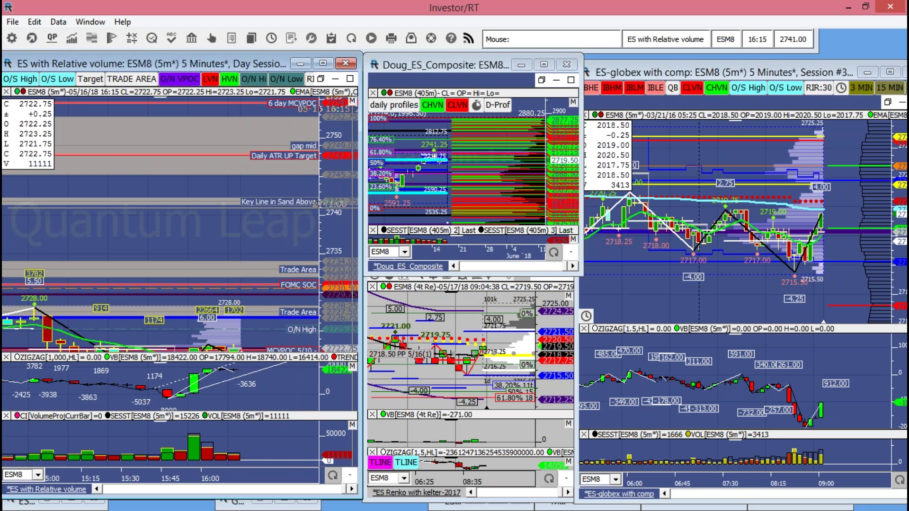
{"action": "left_click_drag", "start_coordinate": [337, 300], "coordinate": [337, 172]}
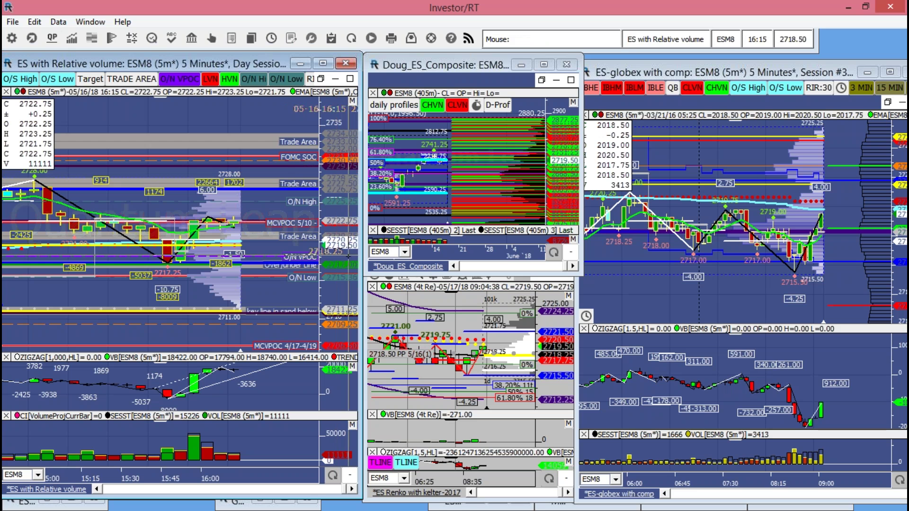
{"action": "left_click_drag", "start_coordinate": [337, 256], "coordinate": [333, 199]}
{"action": "left_click_drag", "start_coordinate": [330, 153], "coordinate": [330, 134]}
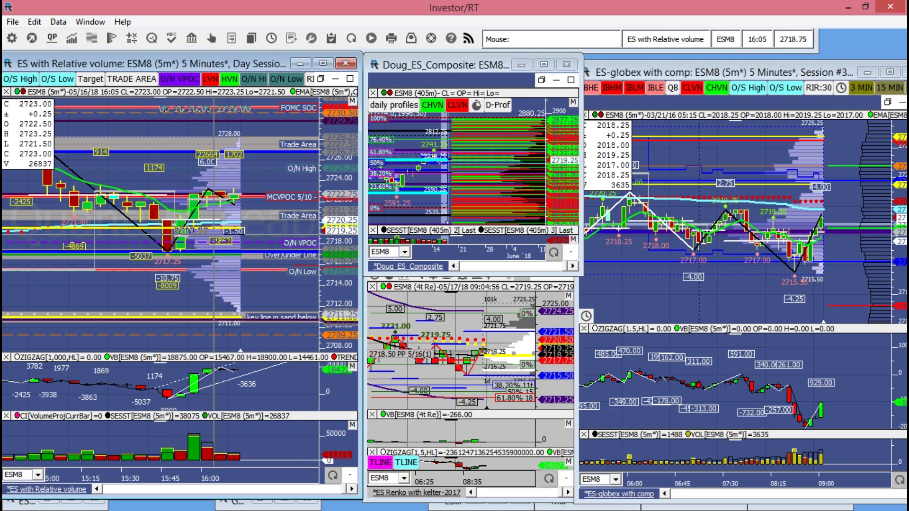
Step: Maximize the ES 405-minute composite chart, enlarge its price scale, and bring the custom profile starting May 9 to the front
{"action": "double_click", "coordinate": [425, 70]}
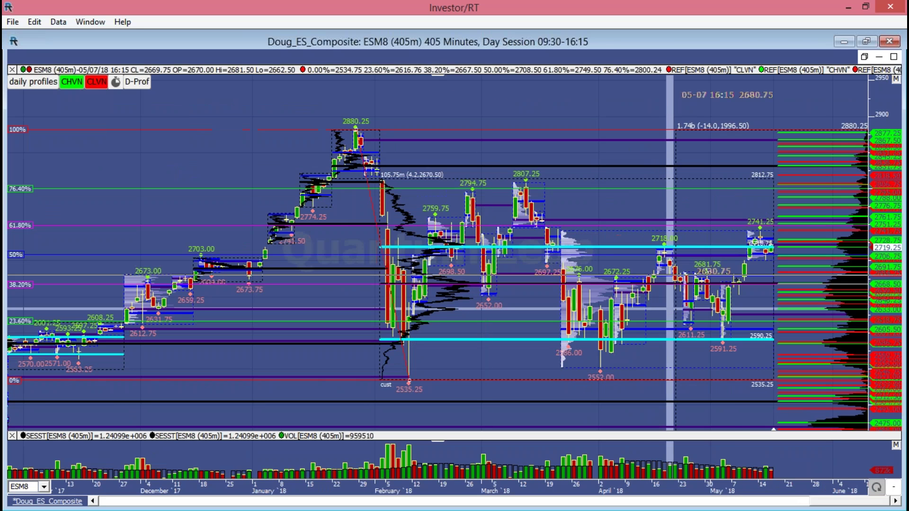
{"action": "scroll", "coordinate": [885, 256], "scroll_direction": "up", "scroll_amount": 5}
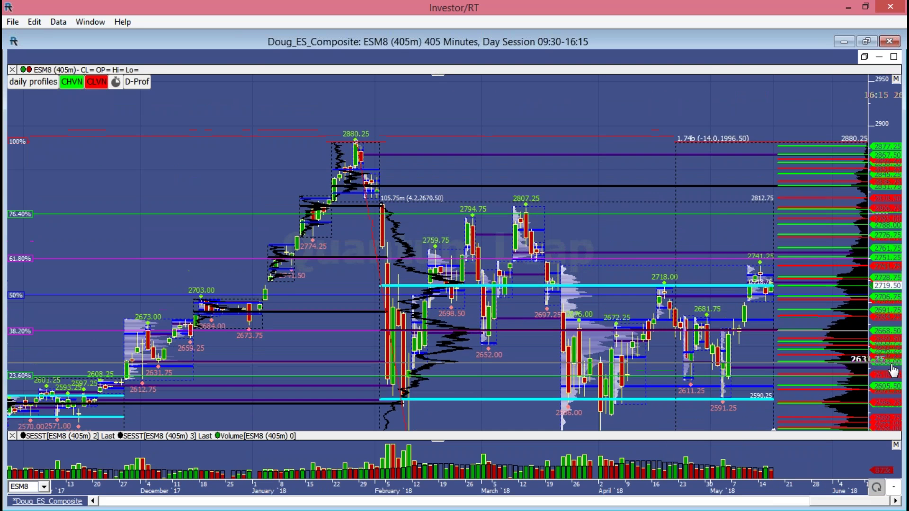
{"action": "scroll", "coordinate": [885, 255], "scroll_direction": "up", "scroll_amount": 3}
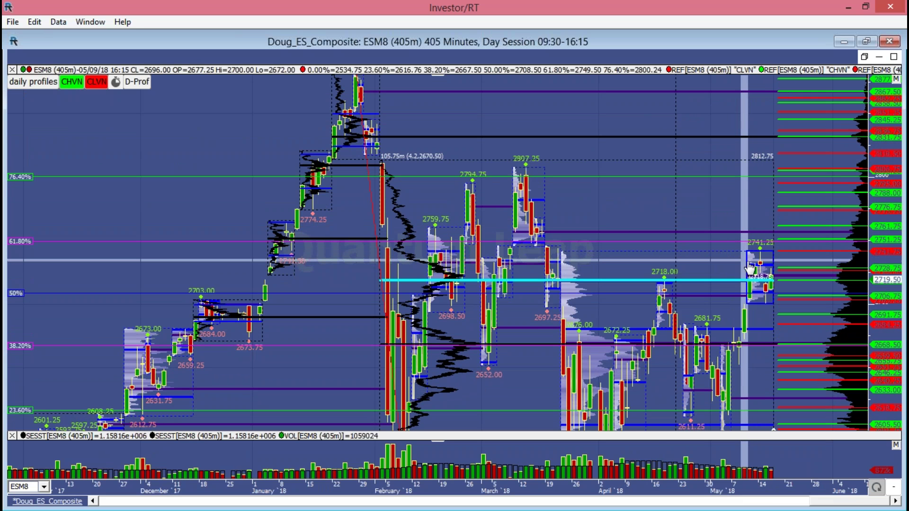
{"action": "right_click", "coordinate": [747, 172]}
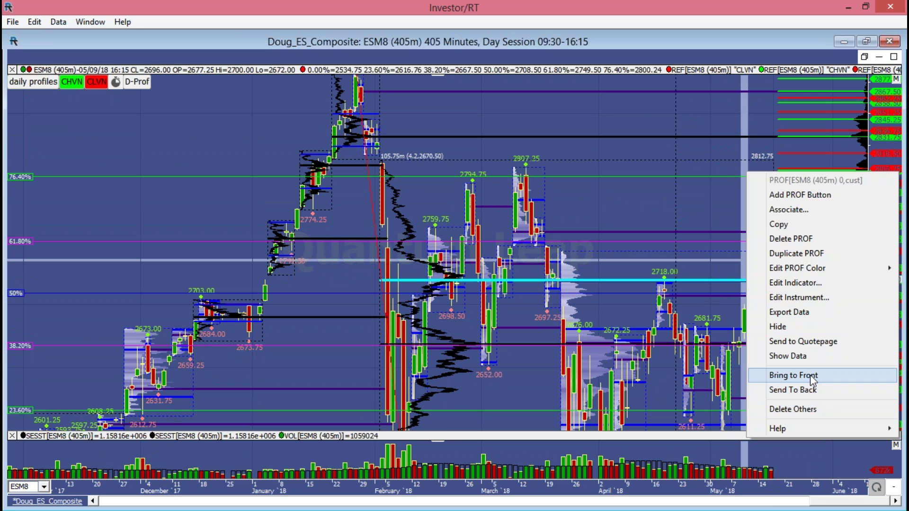
{"action": "left_click", "coordinate": [795, 375]}
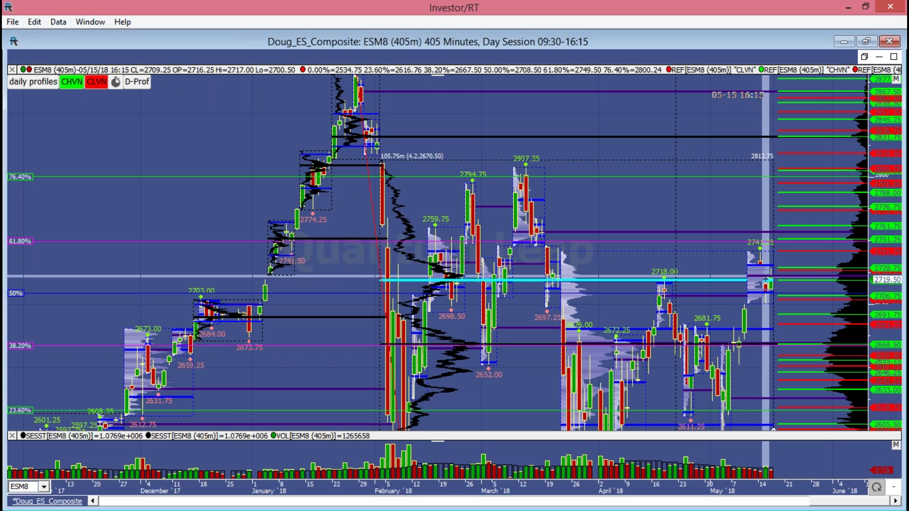
Step: Return the ES composite chart to its smaller window and set the Relative volume price scale to about 2711–2735
{"action": "double_click", "coordinate": [475, 44]}
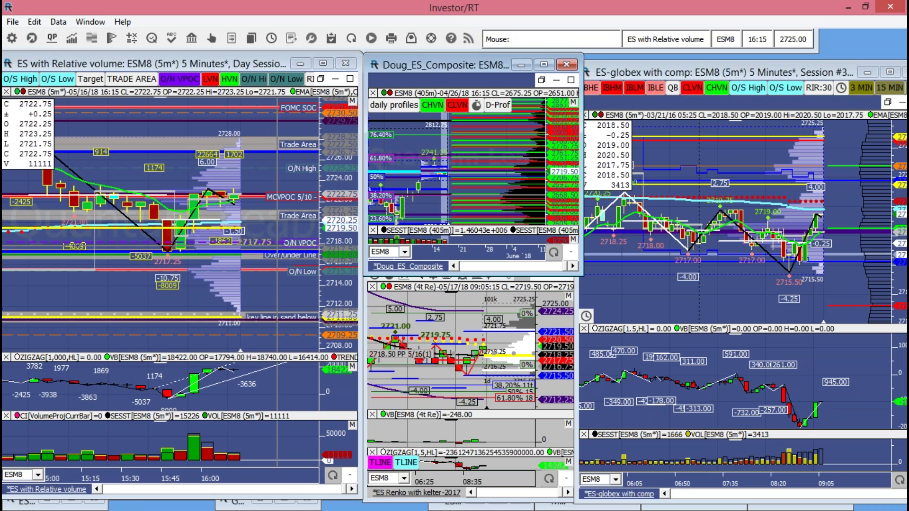
{"action": "left_click", "coordinate": [50, 109]}
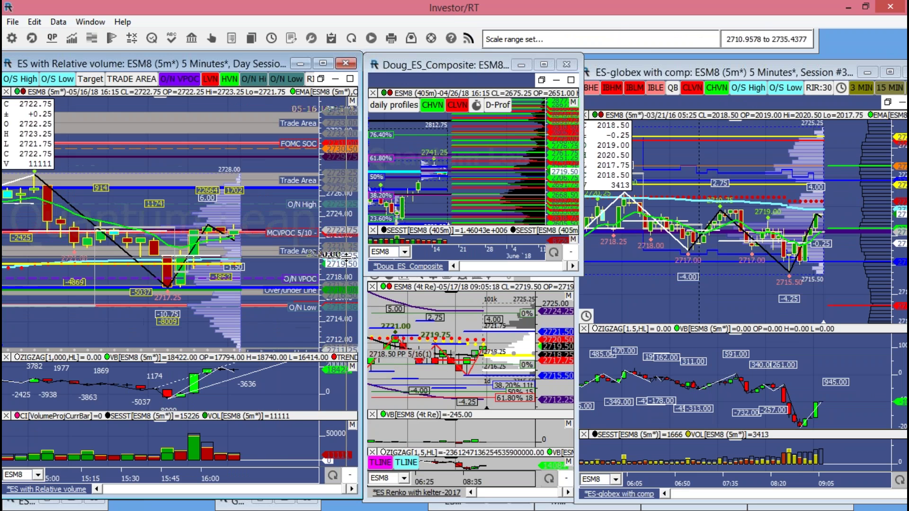
Step: Restore the minimized GC comp 1380-minute chart through the Window Manager and maximize it
{"action": "left_click", "coordinate": [90, 21]}
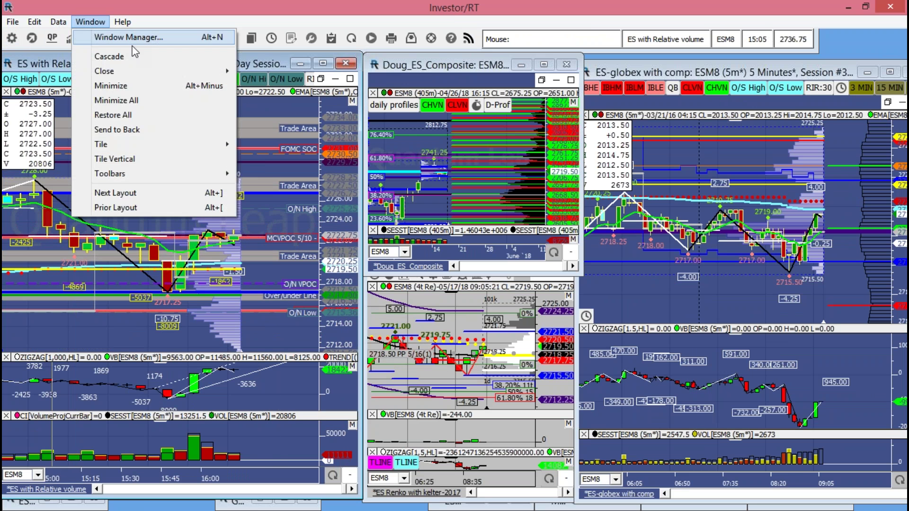
{"action": "left_click", "coordinate": [134, 38]}
{"action": "double_click", "coordinate": [317, 272]}
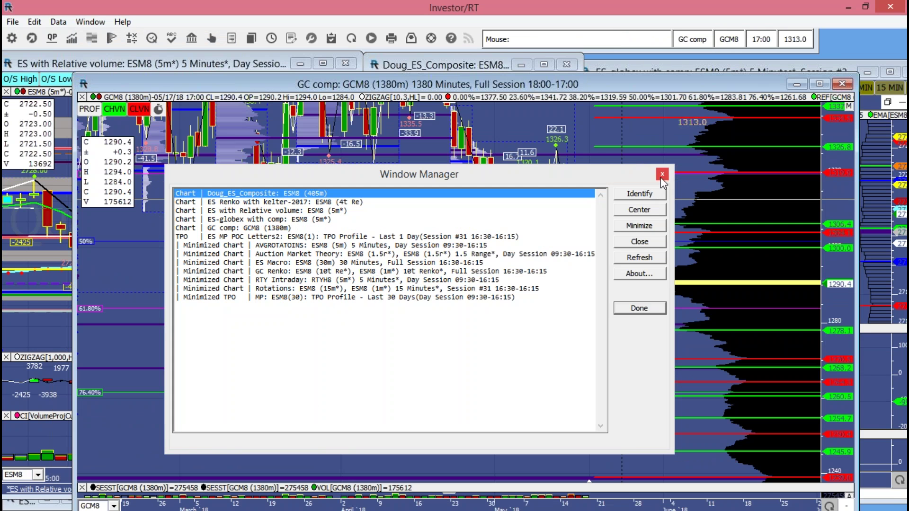
{"action": "left_click", "coordinate": [661, 176]}
{"action": "double_click", "coordinate": [541, 87]}
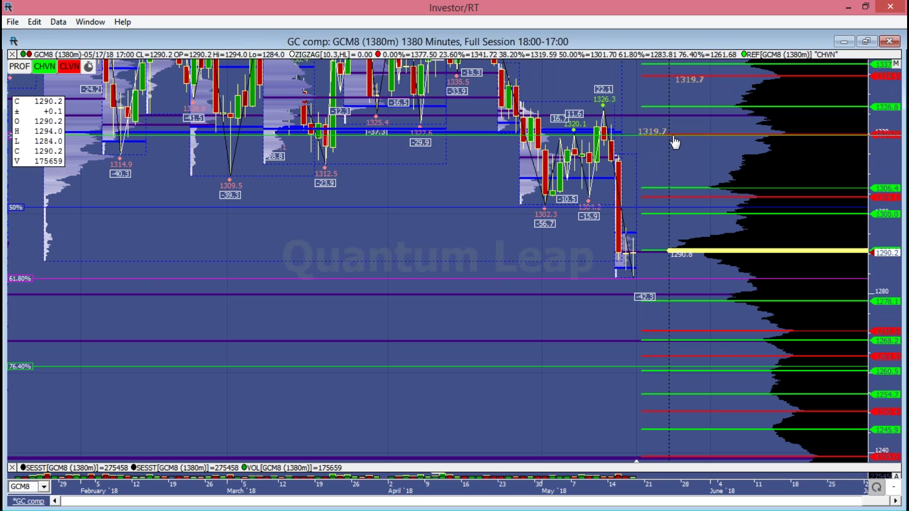
Step: Examine the GC composite's profiles and high- and low-volume levels around the current price from January to May 2018, and minimize the chart
{"action": "left_click_drag", "start_coordinate": [673, 137], "coordinate": [692, 191]}
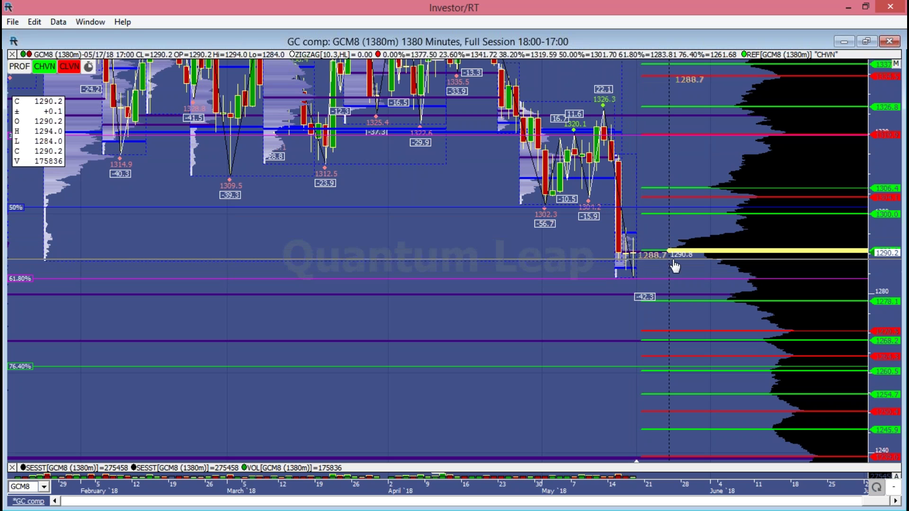
{"action": "left_click", "coordinate": [625, 242]}
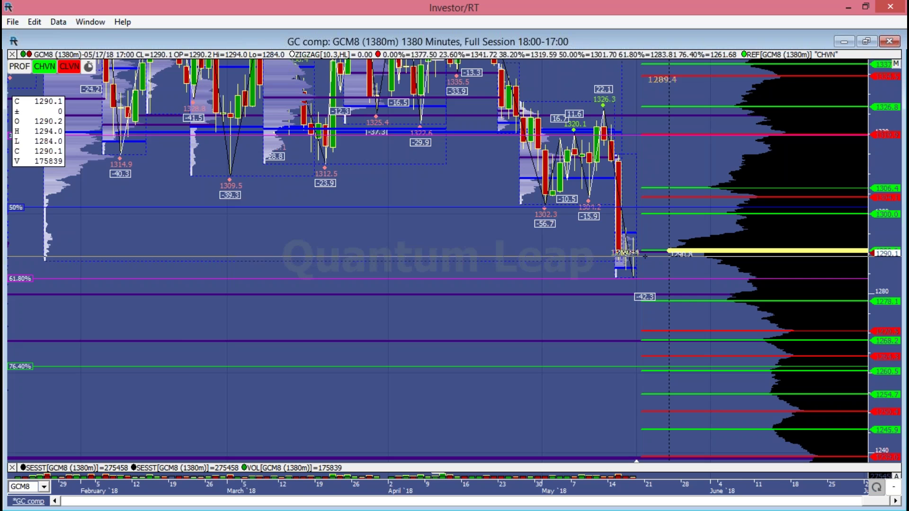
{"action": "scroll", "coordinate": [478, 311], "scroll_direction": "down", "scroll_amount": 2}
{"action": "scroll", "coordinate": [477, 311], "scroll_direction": "down", "scroll_amount": 1}
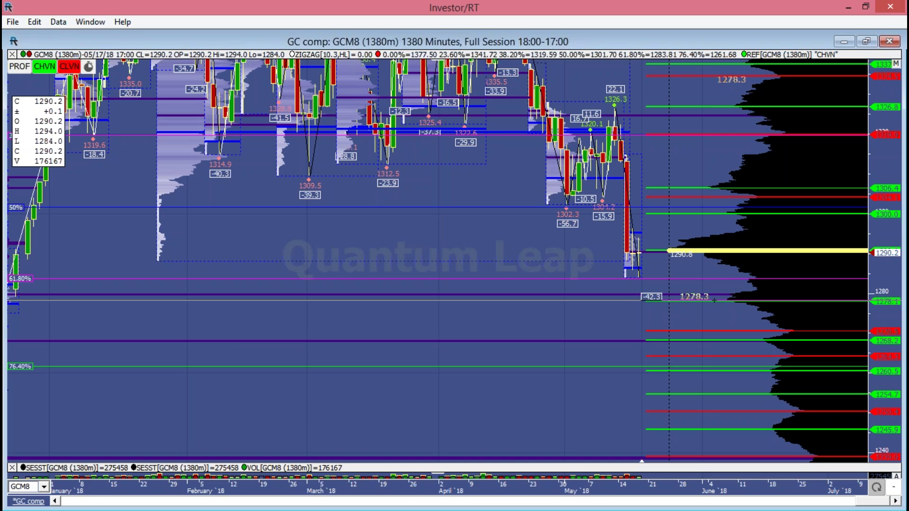
{"action": "scroll", "coordinate": [713, 300], "scroll_direction": "up", "scroll_amount": 2}
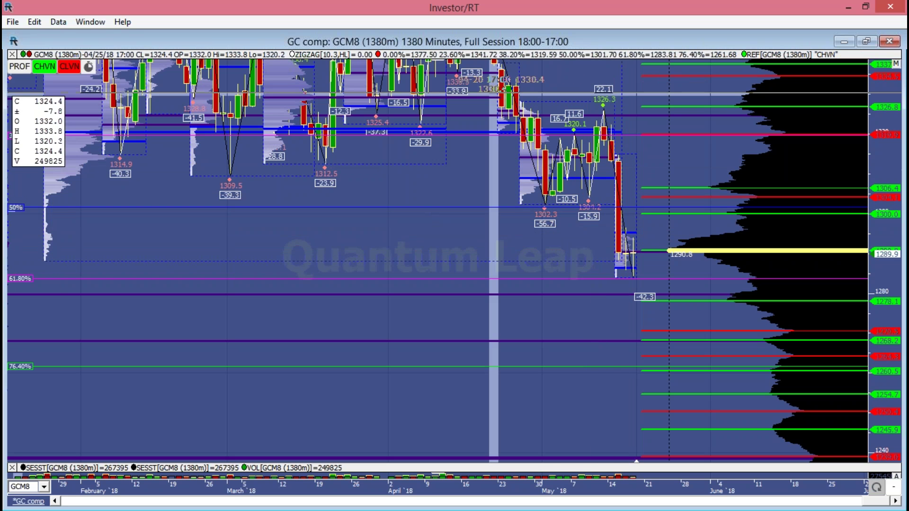
{"action": "left_click", "coordinate": [845, 42]}
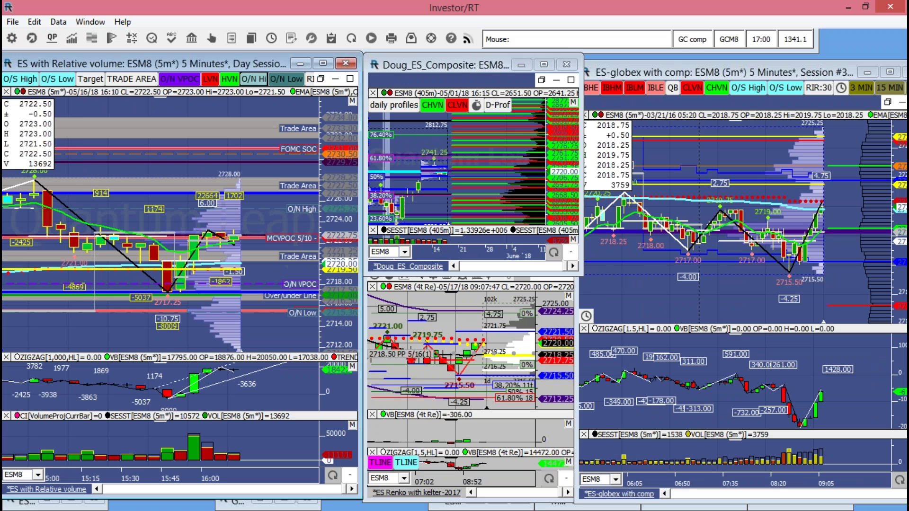